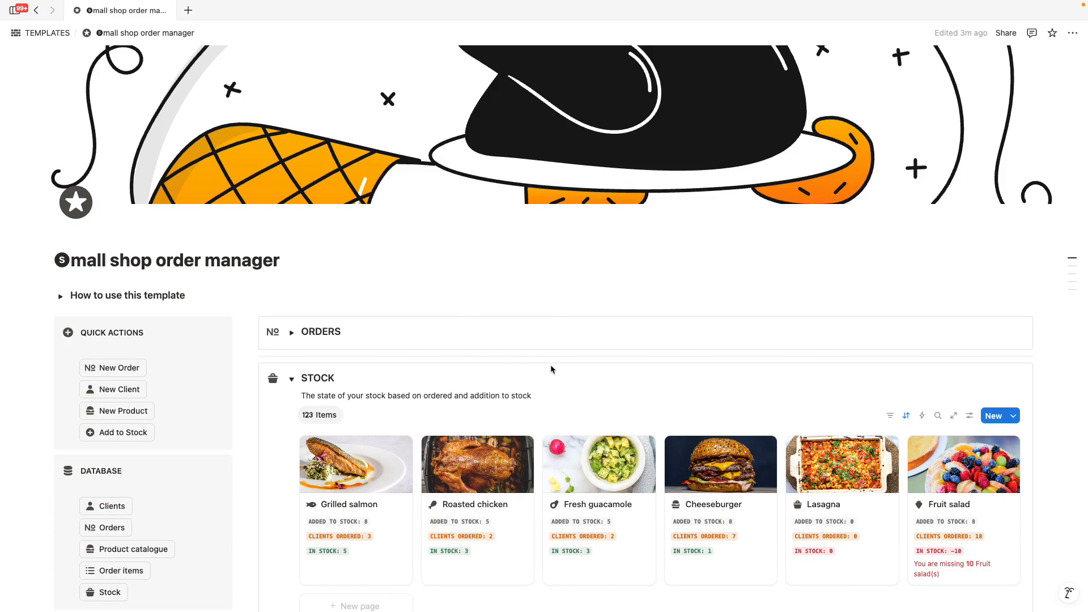
Expand the ORDERS, P&L and DATABASE sections of the shop order manager page and look through their contents.
{"action": "left_click", "coordinate": [292, 333]}
{"action": "scroll", "coordinate": [513, 440], "scroll_direction": "down", "scroll_amount": 7}
{"action": "scroll", "coordinate": [293, 492], "scroll_direction": "down", "scroll_amount": 6}
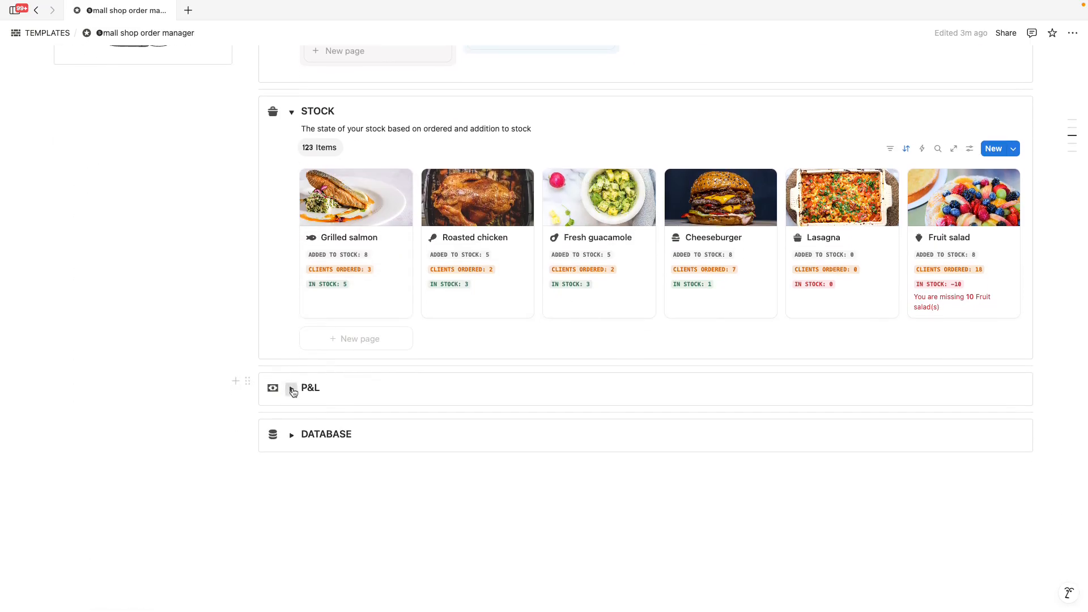
{"action": "left_click", "coordinate": [296, 390]}
{"action": "scroll", "coordinate": [462, 397], "scroll_direction": "down", "scroll_amount": 2}
{"action": "scroll", "coordinate": [468, 427], "scroll_direction": "down", "scroll_amount": 4}
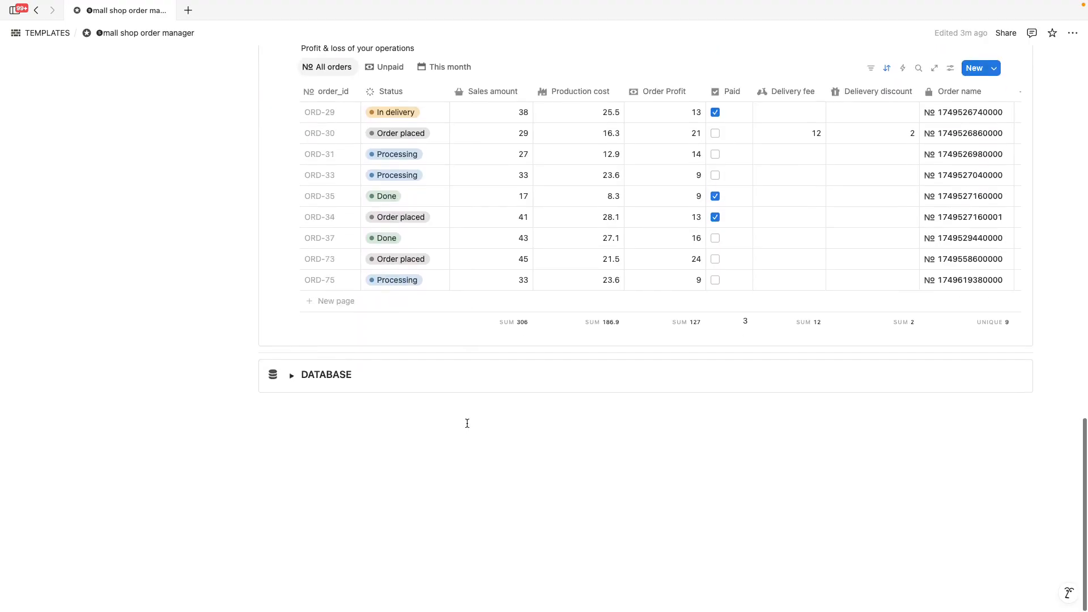
{"action": "left_click", "coordinate": [290, 376]}
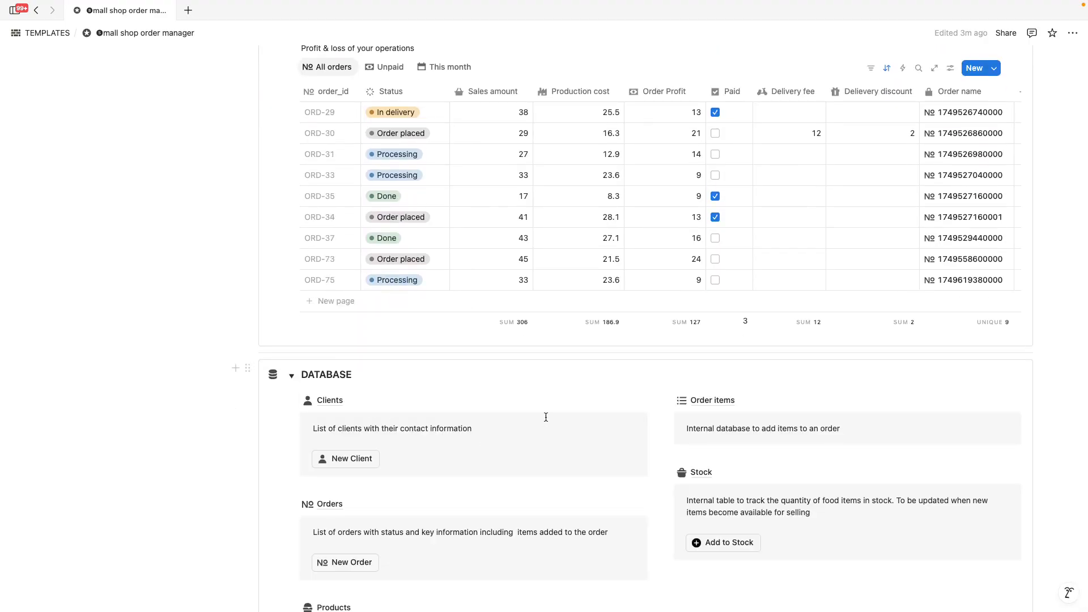
{"action": "scroll", "coordinate": [546, 417], "scroll_direction": "up", "scroll_amount": 15}
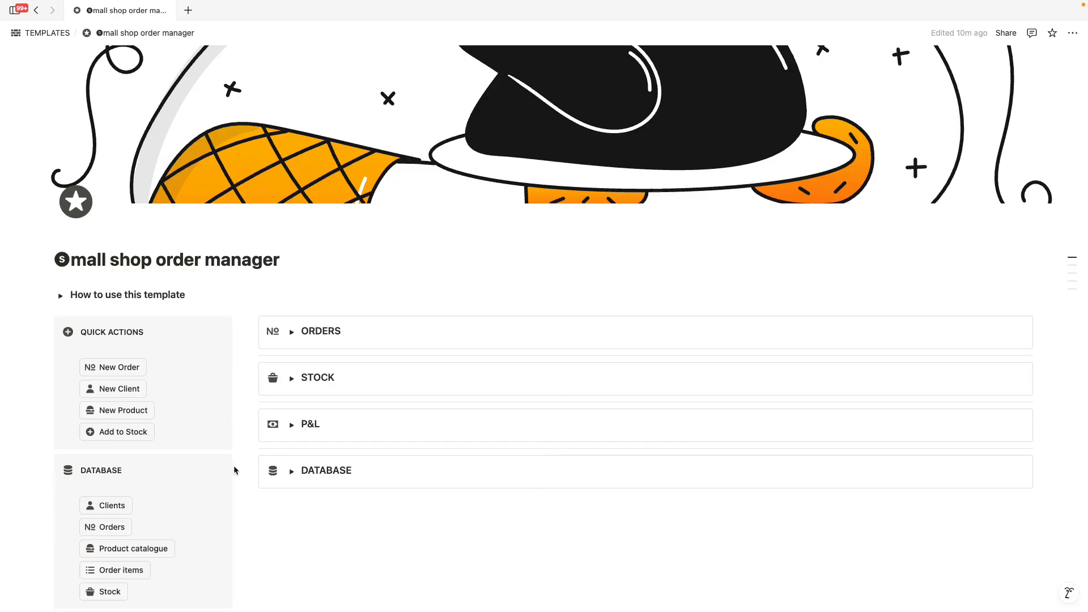
Create a new product named Lasagna and set its cover to the Unsplash photo of lasagna in a white baking dish.
{"action": "left_click", "coordinate": [142, 412]}
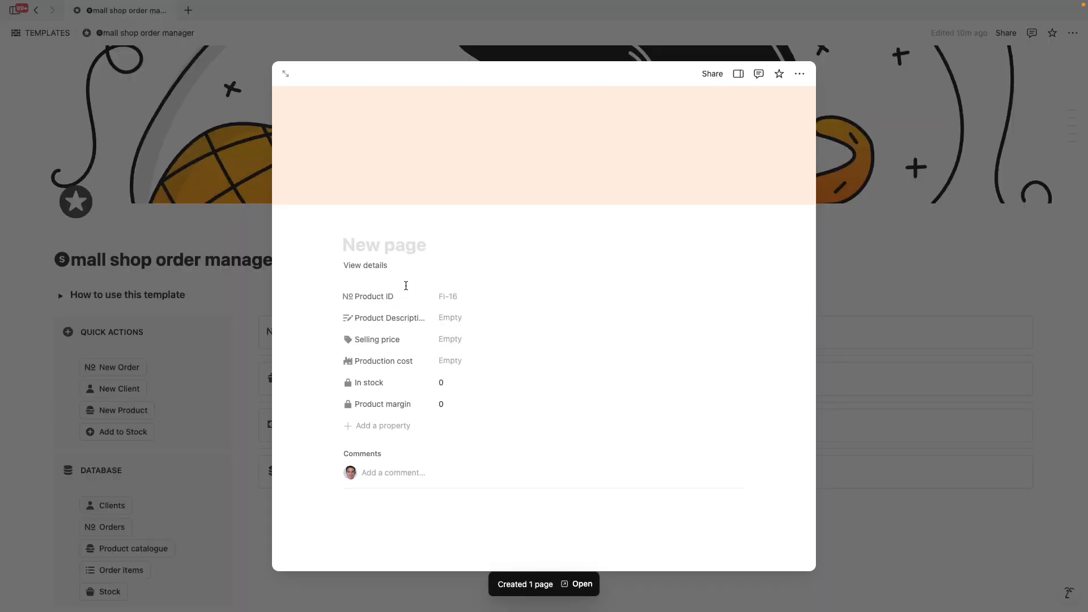
{"action": "type", "text": "Lasagna"}
{"action": "left_click", "coordinate": [671, 102]}
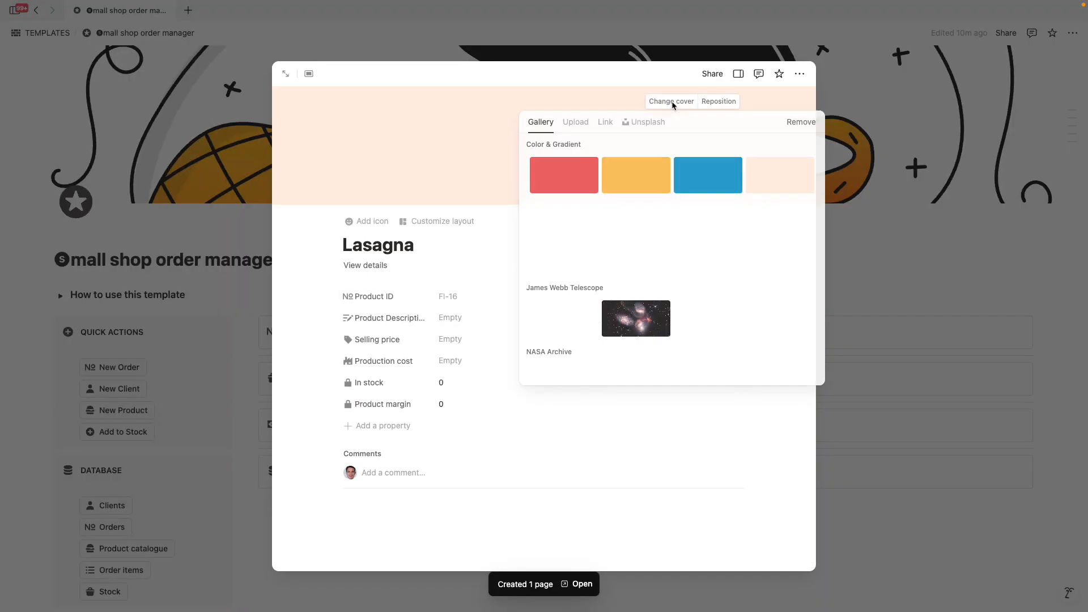
{"action": "left_click", "coordinate": [646, 122]}
{"action": "type", "text": "lasagna"}
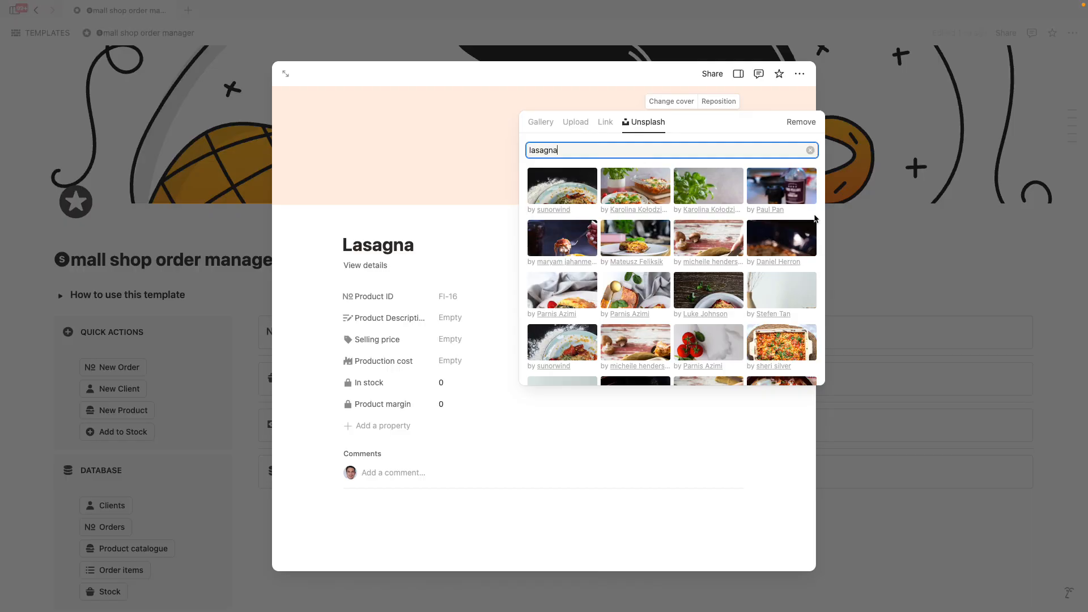
{"action": "left_click", "coordinate": [782, 343]}
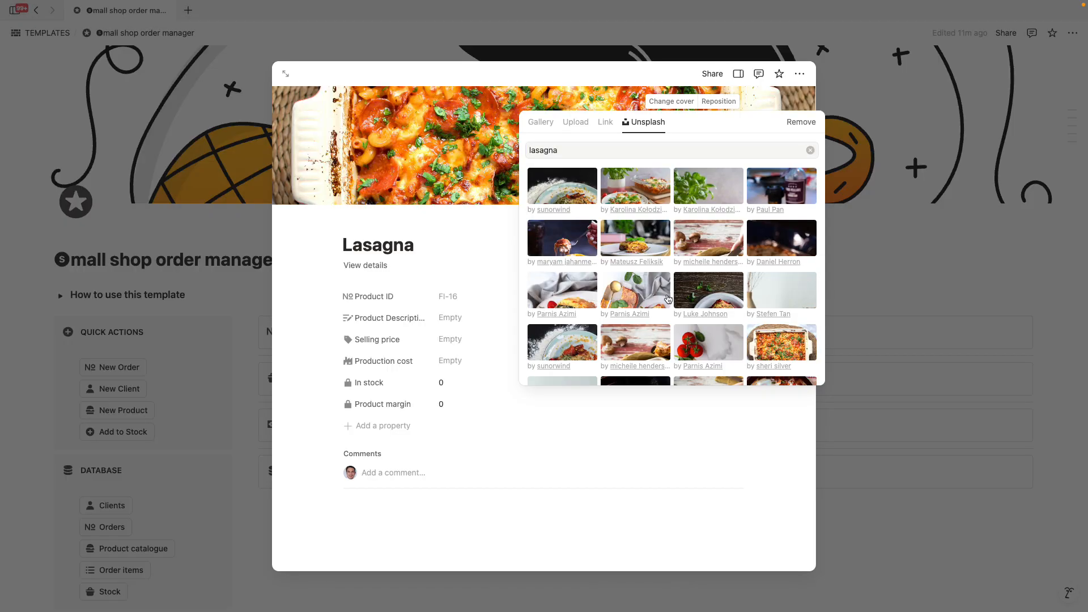
{"action": "left_click", "coordinate": [422, 219]}
Give the Lasagna product page a dark grey cooking pot icon.
{"action": "left_click", "coordinate": [347, 222]}
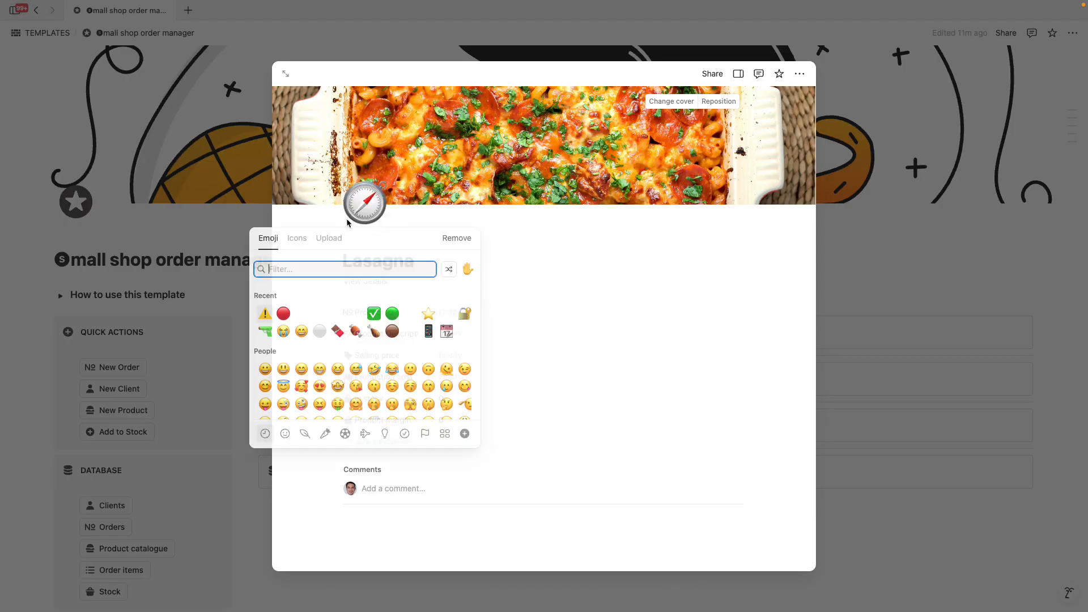
{"action": "left_click", "coordinate": [296, 238]}
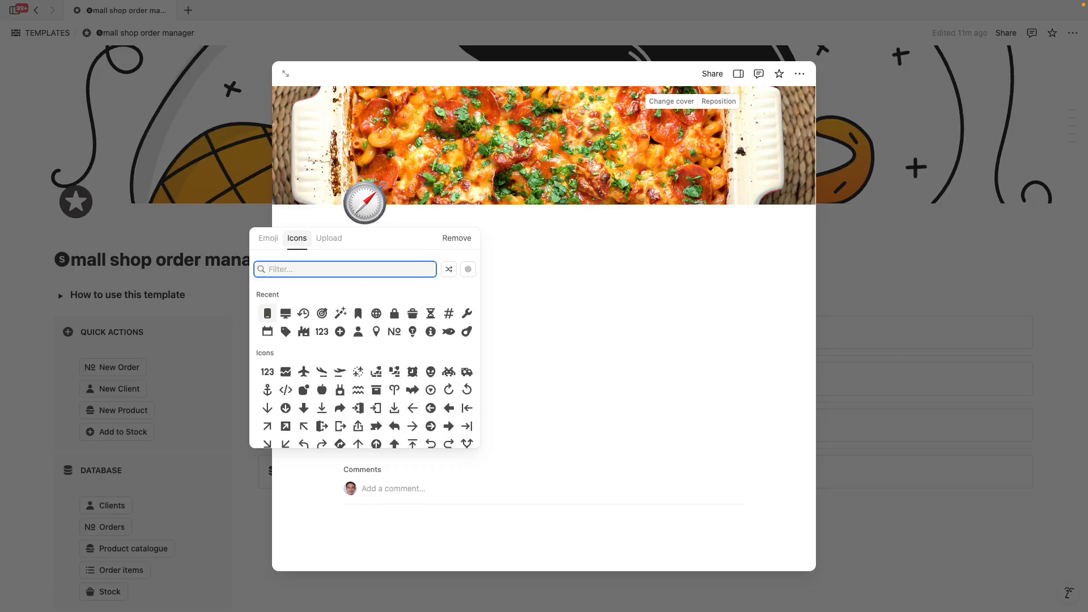
{"action": "type", "text": "pot"}
{"action": "mouse_move", "coordinate": [296, 292]}
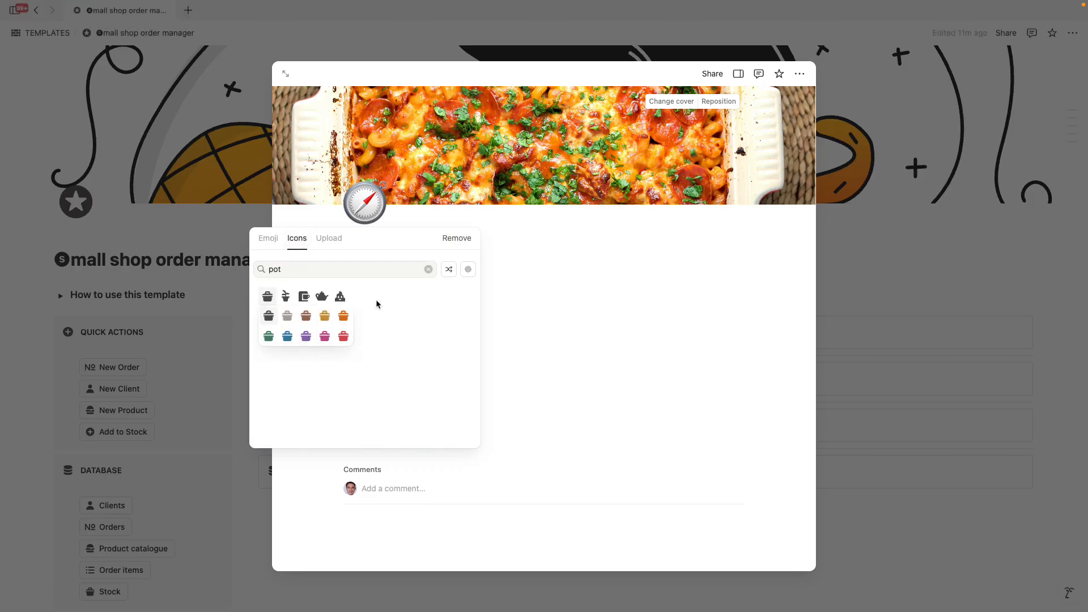
{"action": "left_click", "coordinate": [268, 316]}
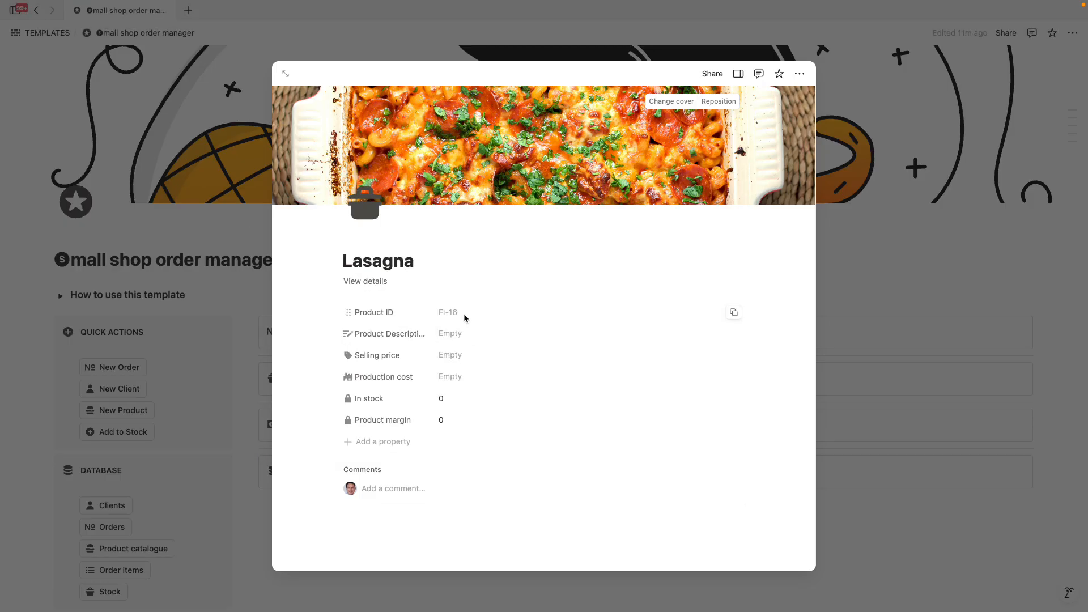
Fill in the Lasagna product with description tbd, selling price 12 and production cost 4, and close its page.
{"action": "left_click", "coordinate": [461, 335]}
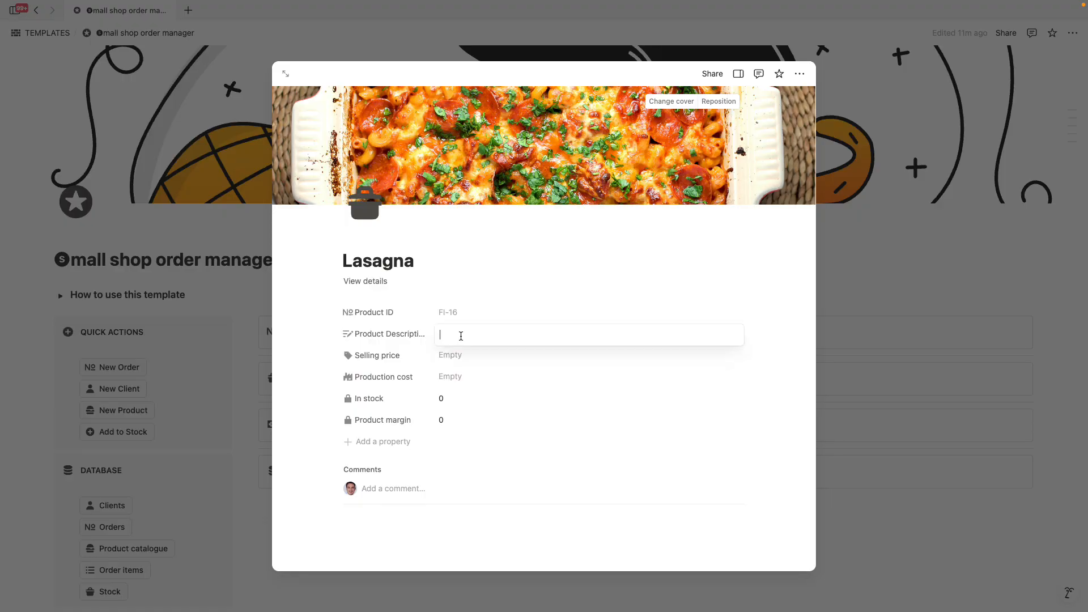
{"action": "type", "text": "tbd"}
{"action": "key", "text": "Return"}
{"action": "left_click", "coordinate": [454, 356]}
{"action": "type", "text": "12"}
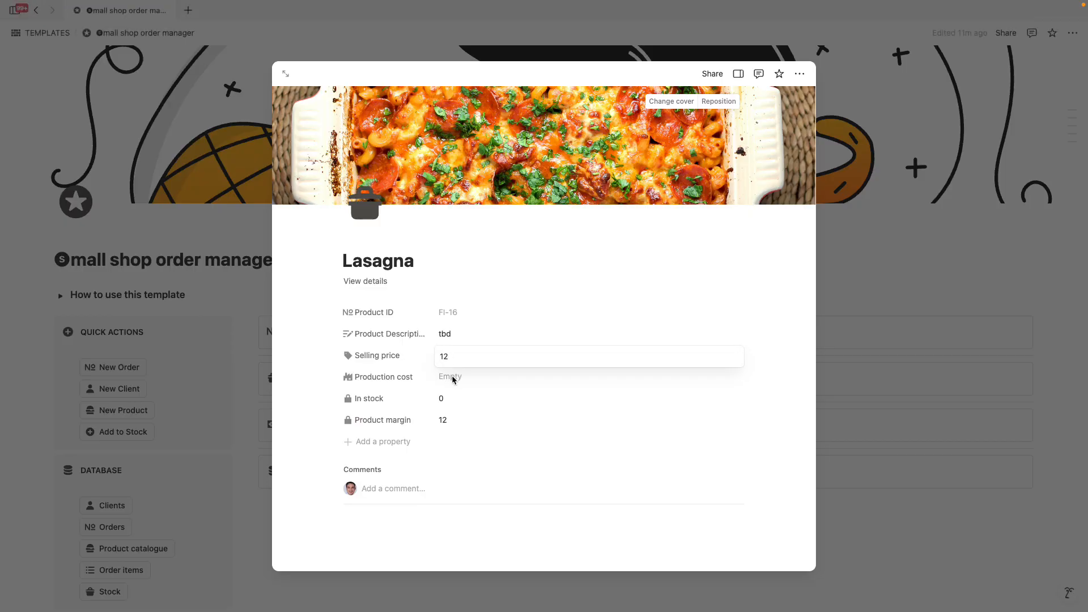
{"action": "key", "text": "Return"}
{"action": "left_click", "coordinate": [454, 380]}
{"action": "type", "text": "4"}
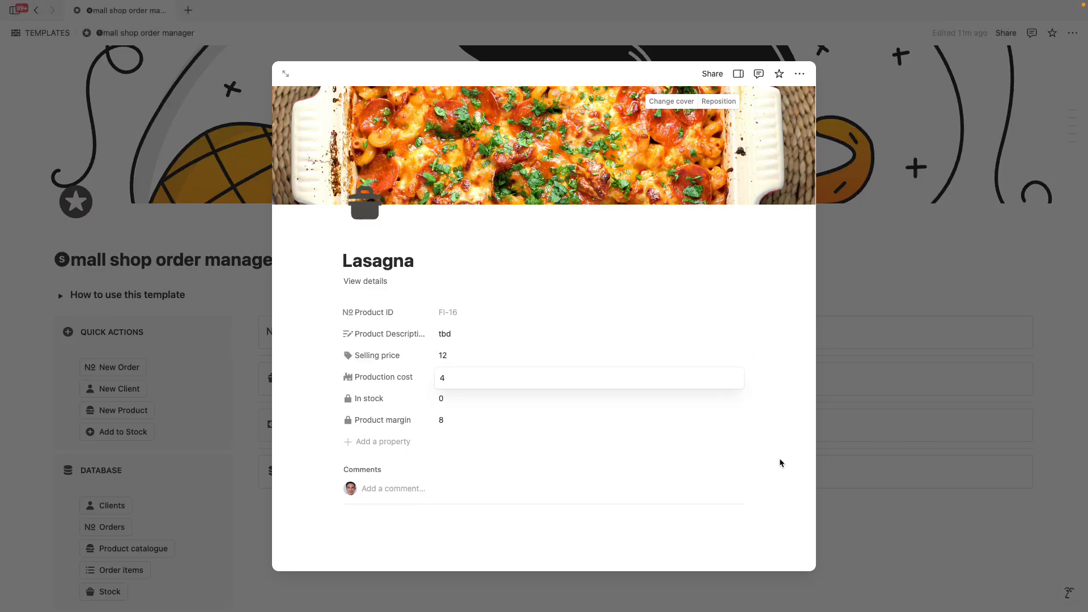
{"action": "left_click", "coordinate": [850, 513]}
{"action": "left_click", "coordinate": [851, 512]}
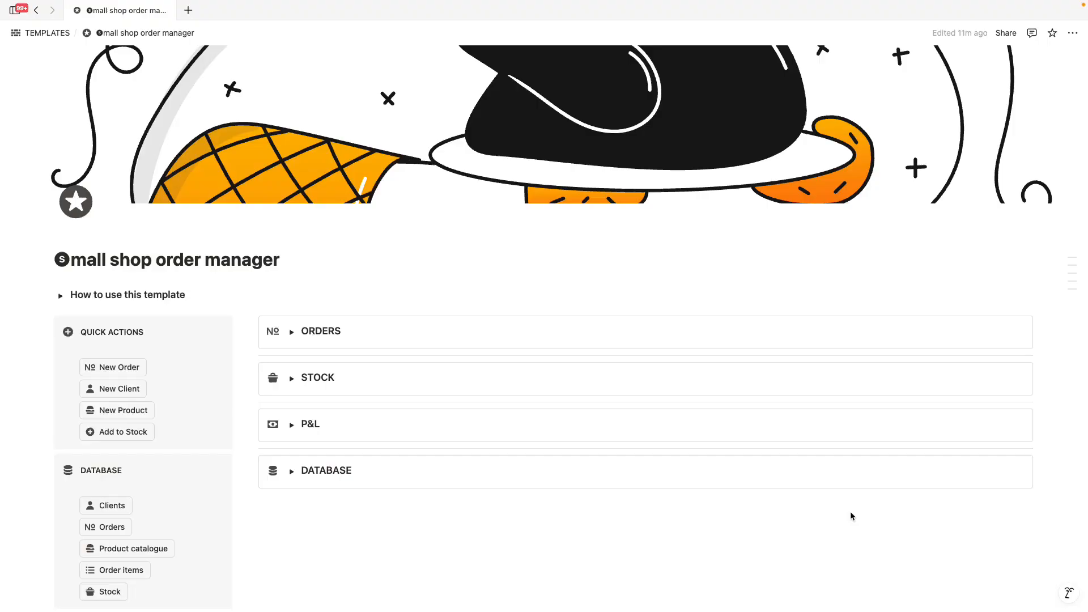
Review the Lasagna row across all columns of the product catalogue and return to the shop order manager page.
{"action": "scroll", "coordinate": [141, 413], "scroll_direction": "down", "scroll_amount": 3}
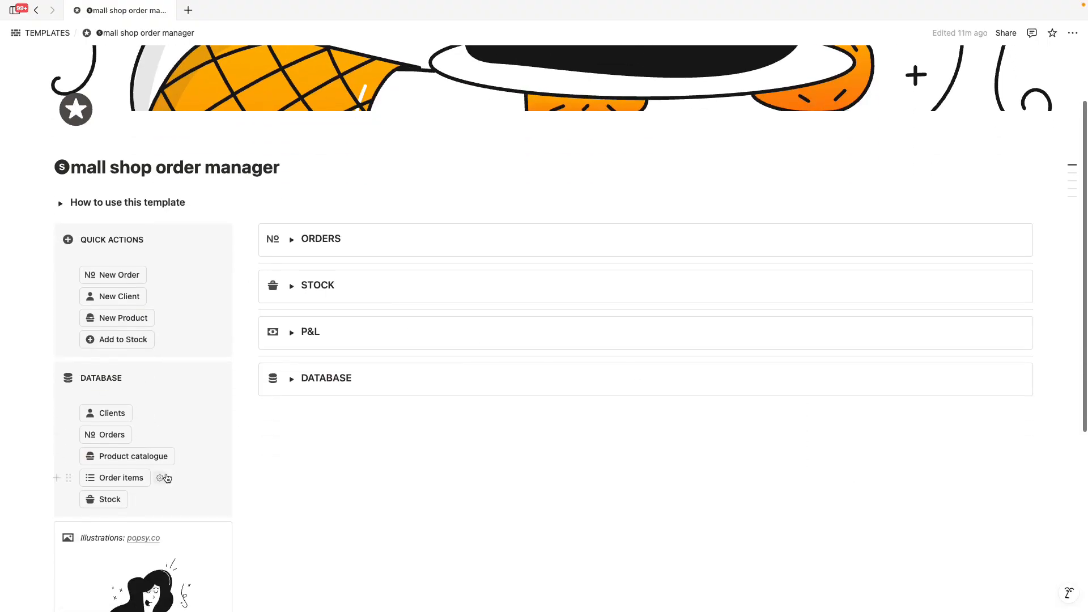
{"action": "left_click", "coordinate": [151, 458]}
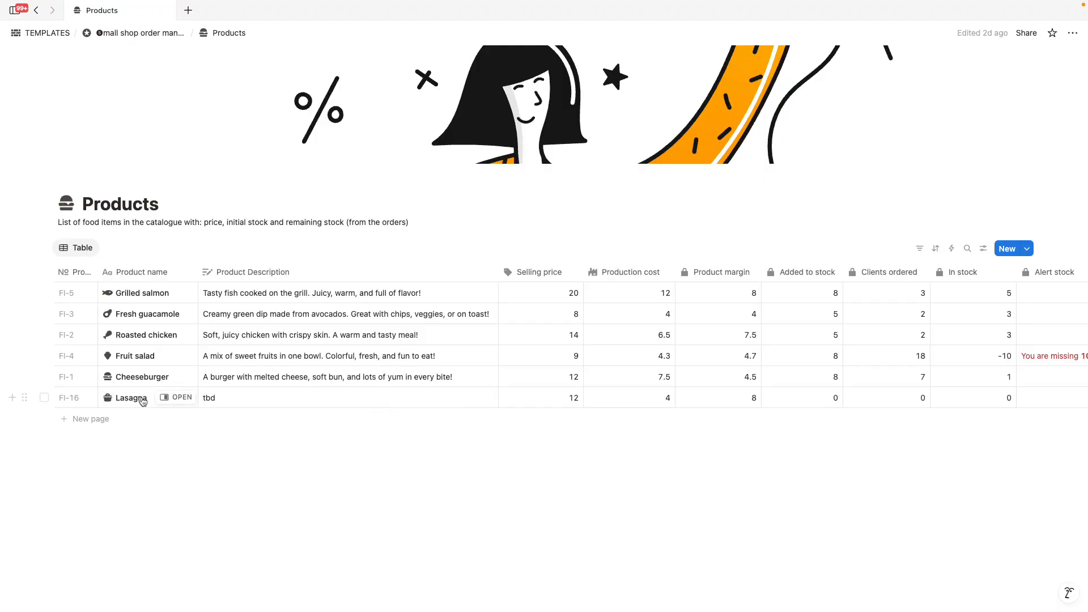
{"action": "scroll", "coordinate": [890, 404], "scroll_direction": "right", "scroll_amount": 3}
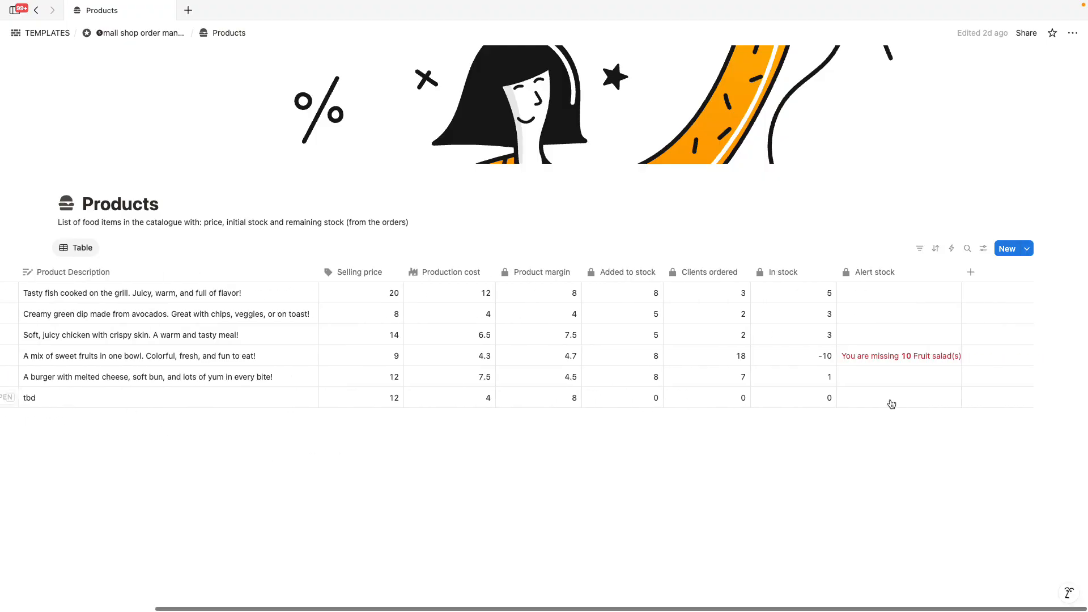
{"action": "scroll", "coordinate": [891, 404], "scroll_direction": "left", "scroll_amount": 3}
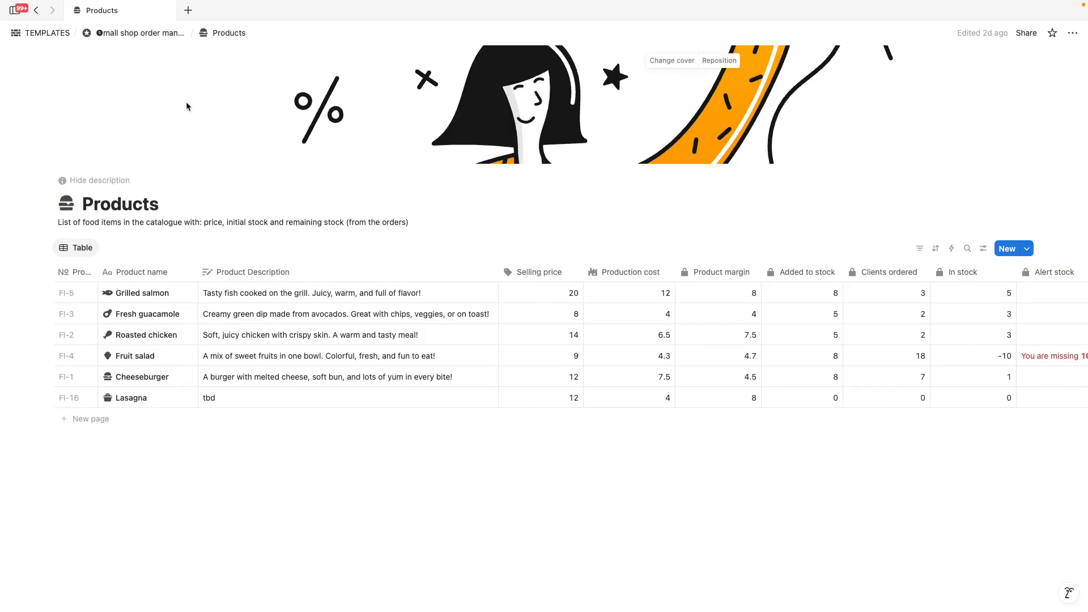
{"action": "left_click", "coordinate": [151, 34]}
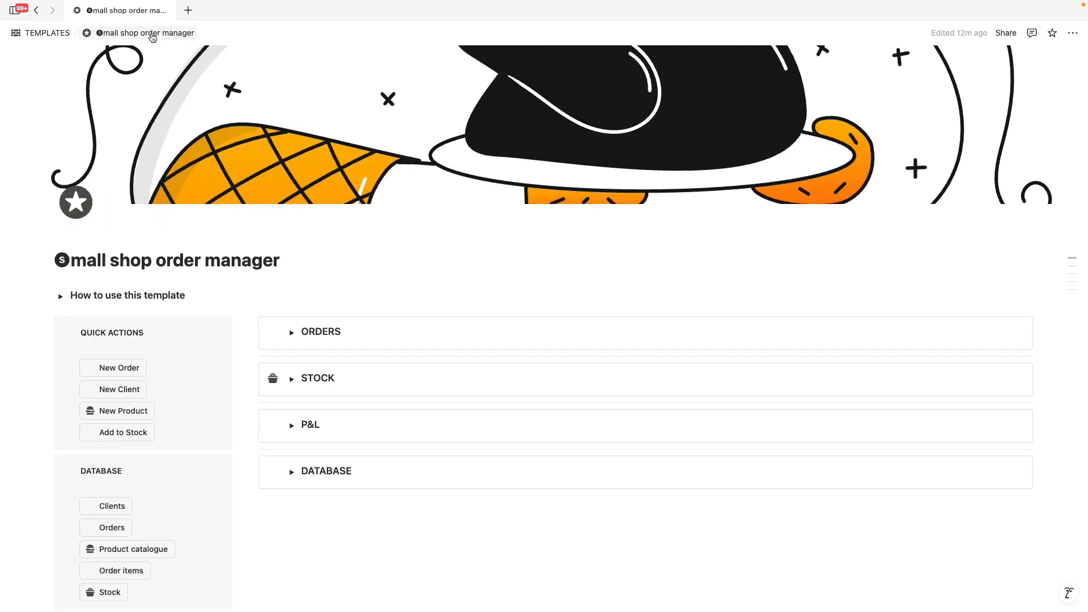
Create a new order and assign the first listed client to it.
{"action": "scroll", "coordinate": [301, 227], "scroll_direction": "down", "scroll_amount": 2}
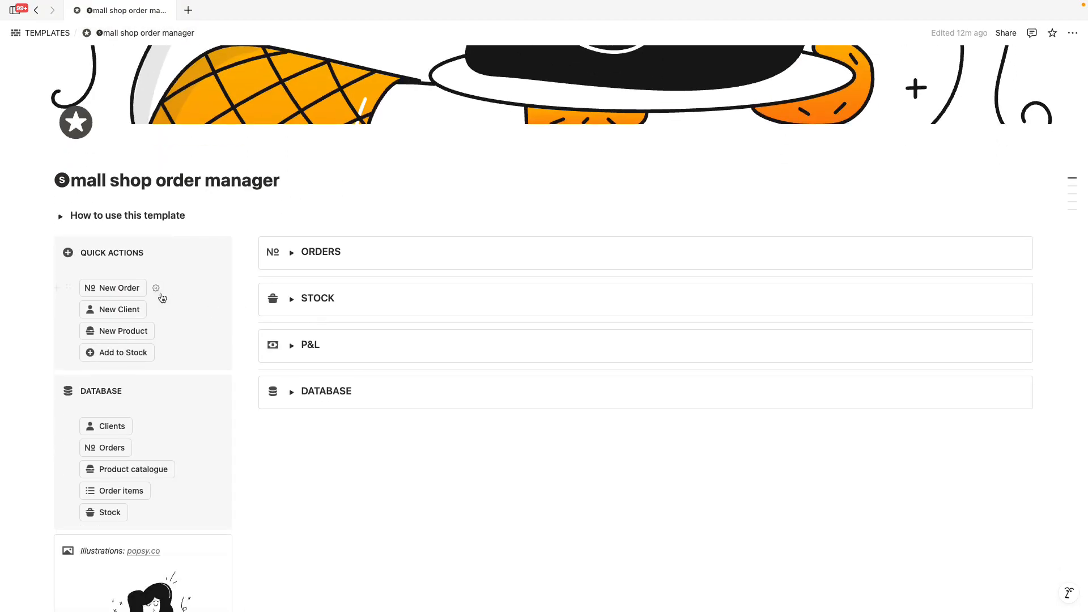
{"action": "left_click", "coordinate": [117, 289]}
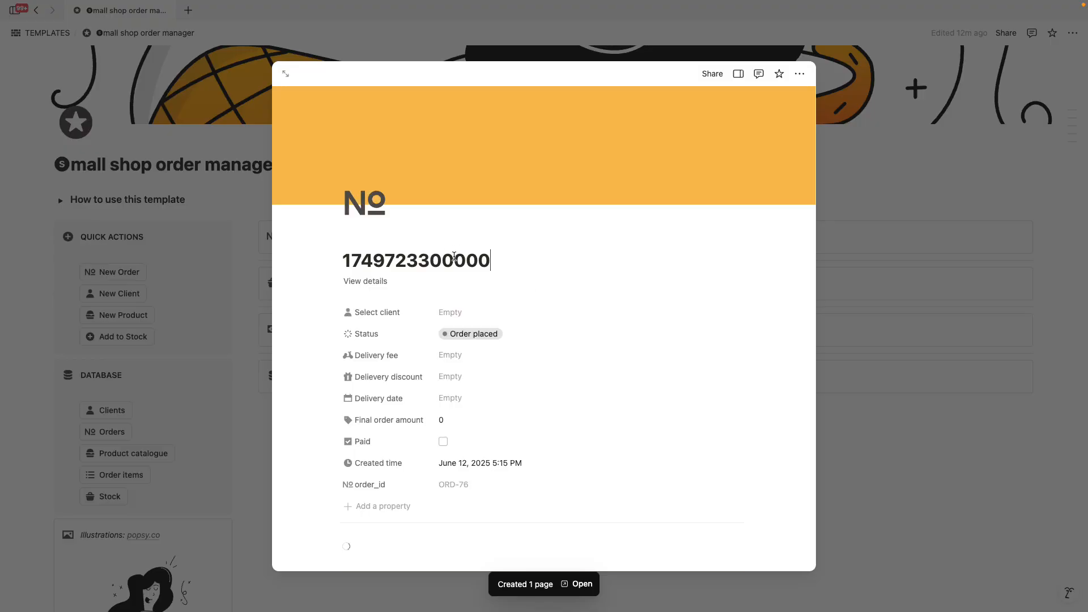
{"action": "left_click", "coordinate": [488, 318]}
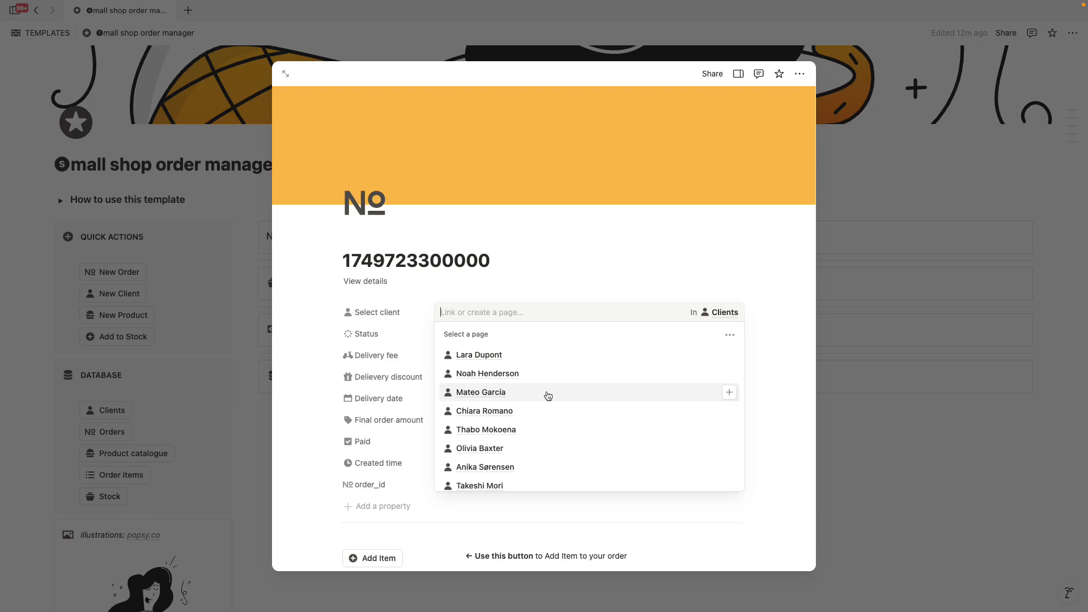
{"action": "left_click", "coordinate": [480, 355]}
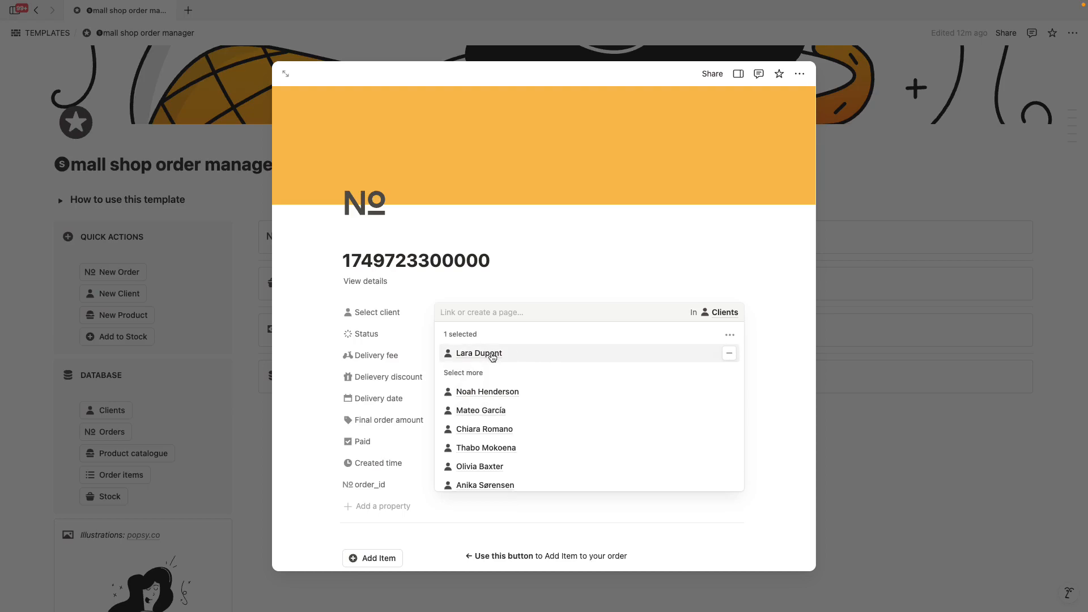
{"action": "left_click", "coordinate": [527, 278]}
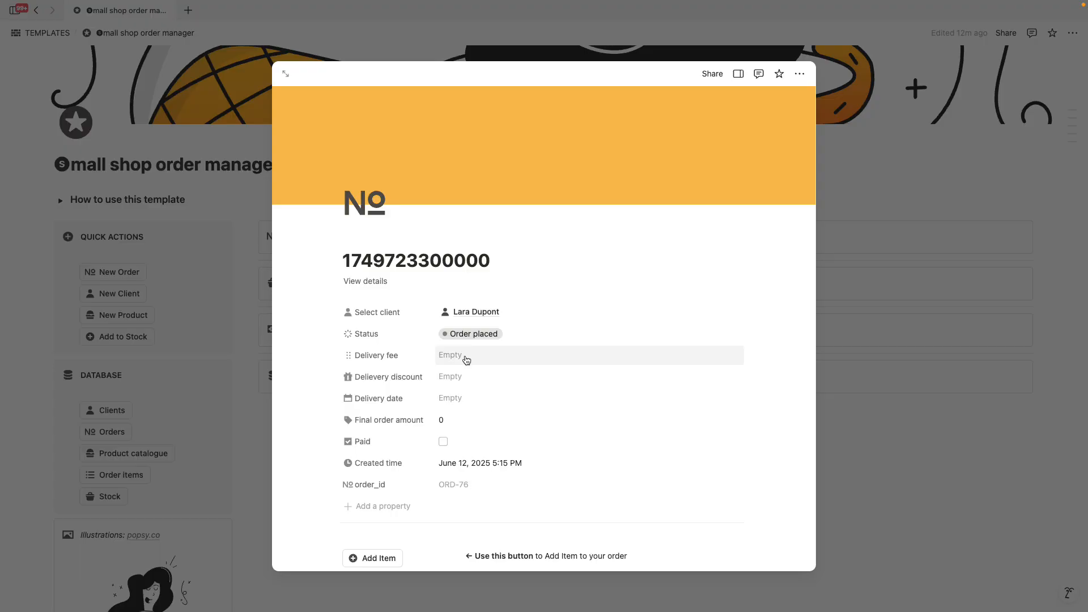
Add an item line to the order and select Lasagna as its product.
{"action": "scroll", "coordinate": [503, 362], "scroll_direction": "down", "scroll_amount": 3}
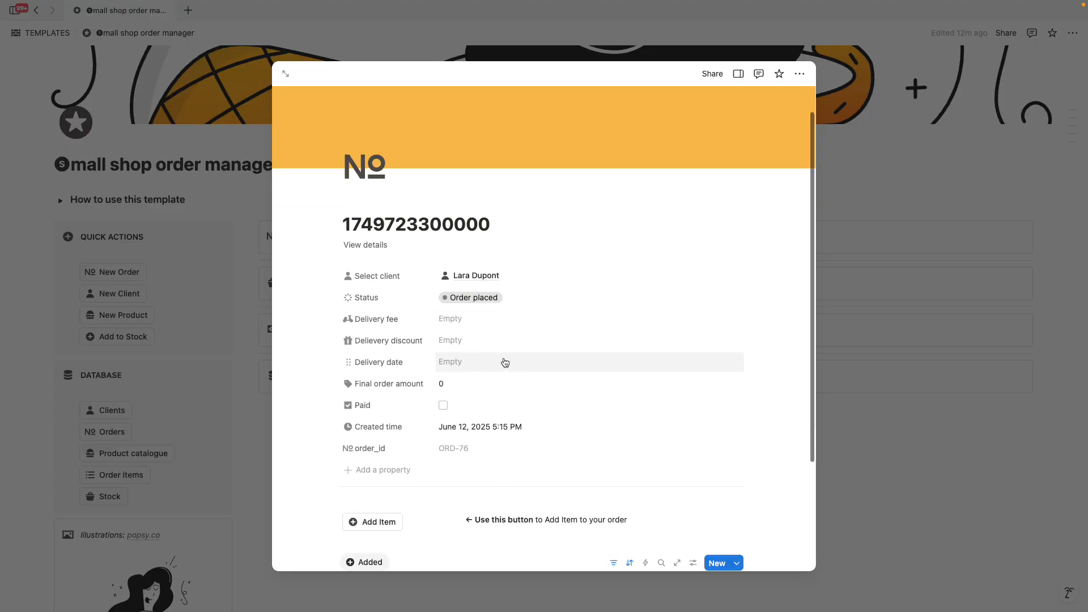
{"action": "scroll", "coordinate": [504, 361], "scroll_direction": "down", "scroll_amount": 3}
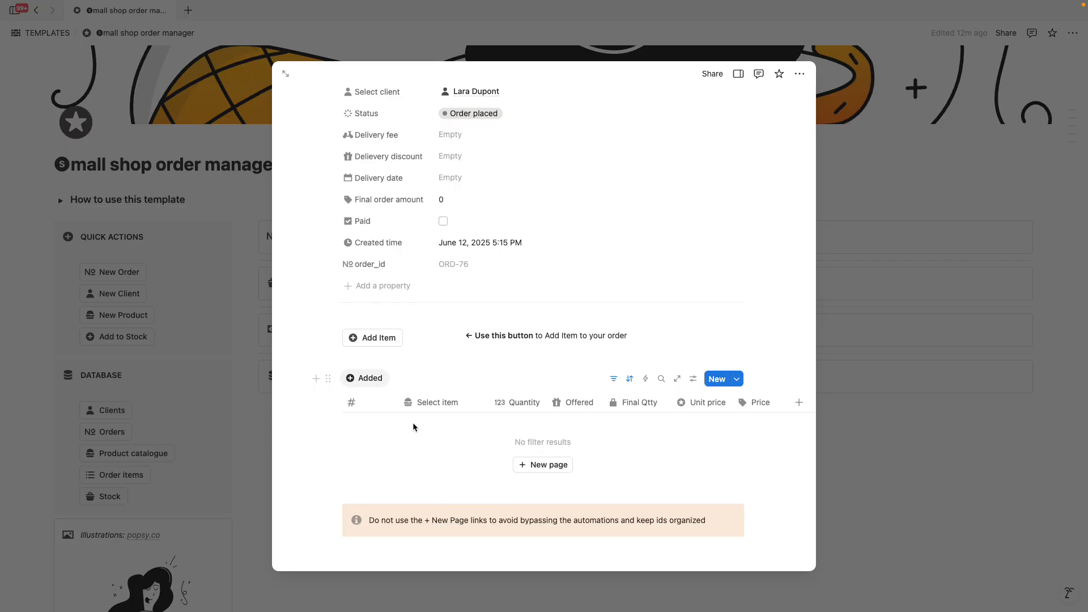
{"action": "left_click", "coordinate": [384, 336]}
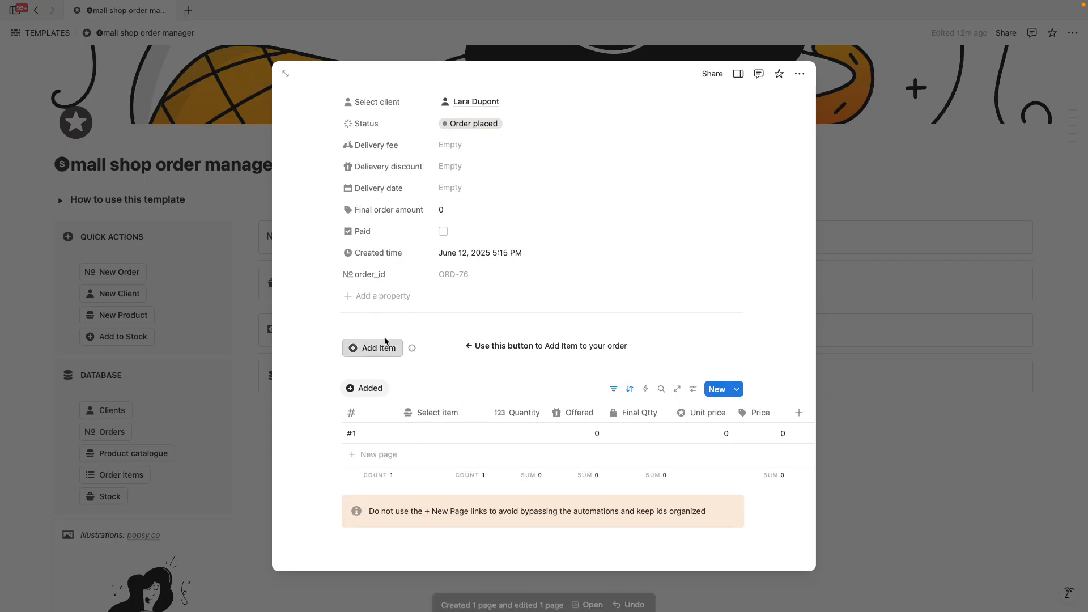
{"action": "left_click", "coordinate": [428, 436]}
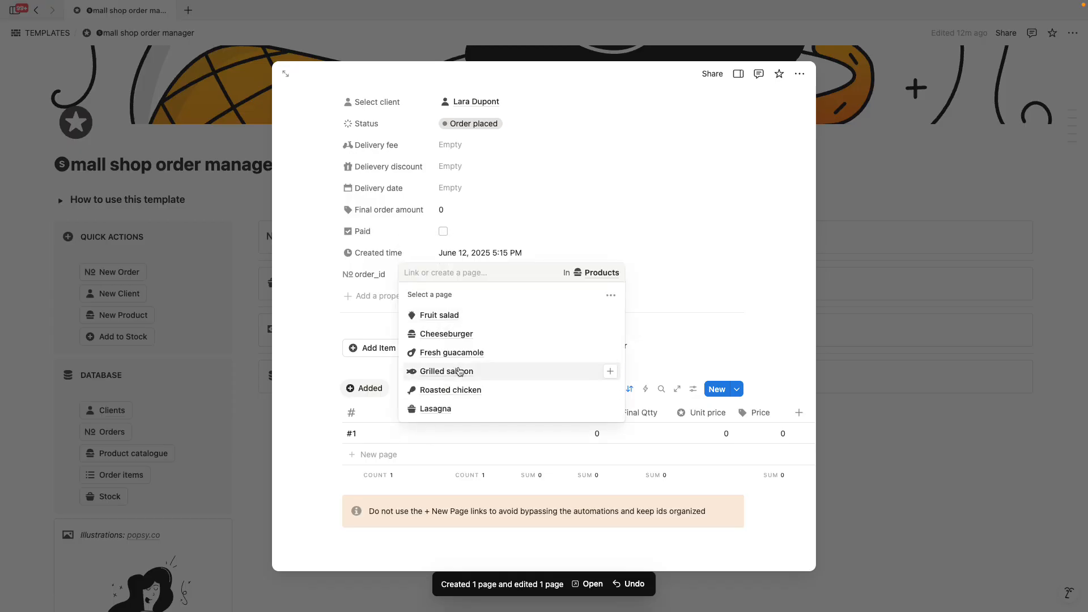
{"action": "left_click", "coordinate": [437, 411]}
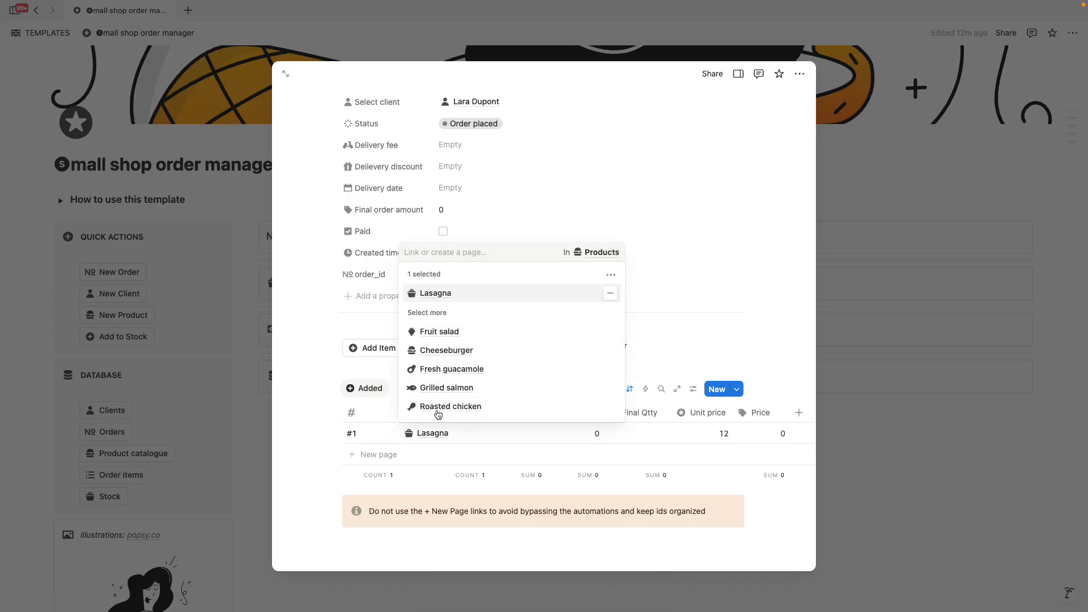
{"action": "key", "text": "Escape"}
Set the quantity of the Lasagna order line to 10 and check the line's price.
{"action": "left_click", "coordinate": [523, 433]}
{"action": "type", "text": "1"}
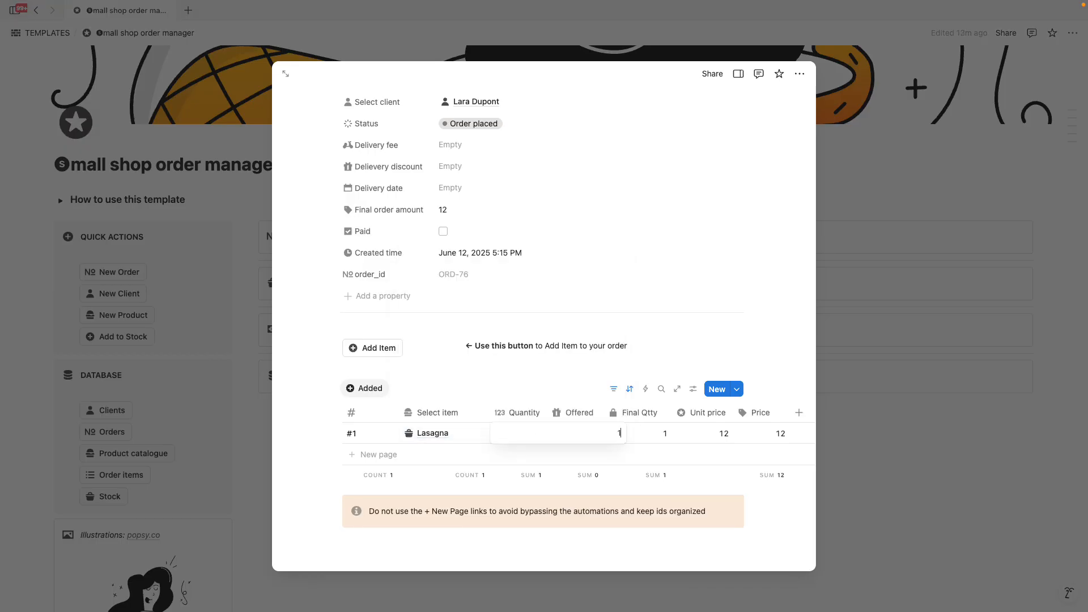
{"action": "type", "text": "0"}
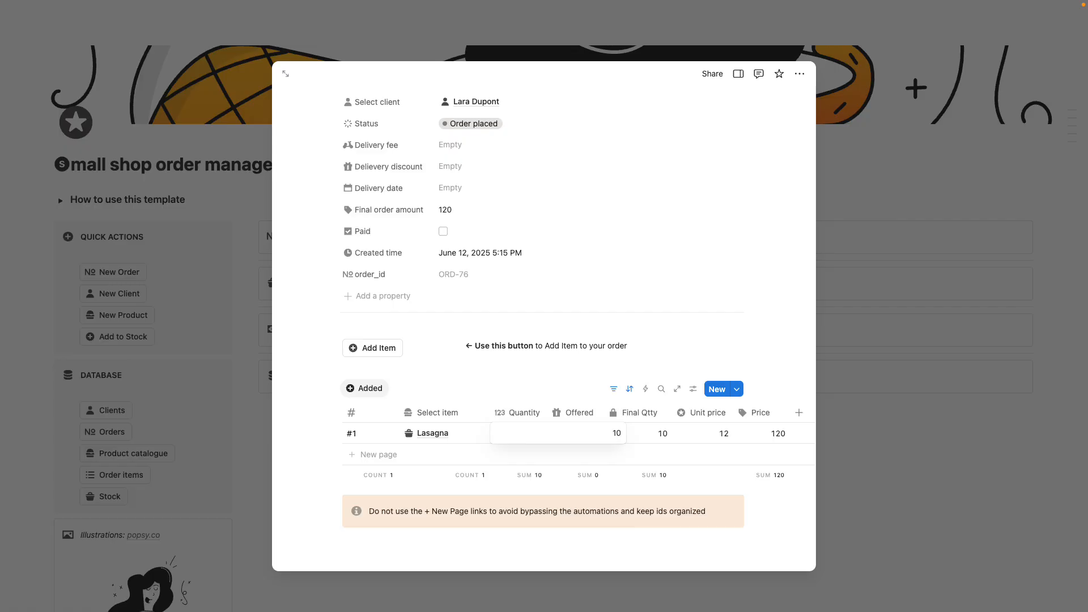
{"action": "key", "text": "Return"}
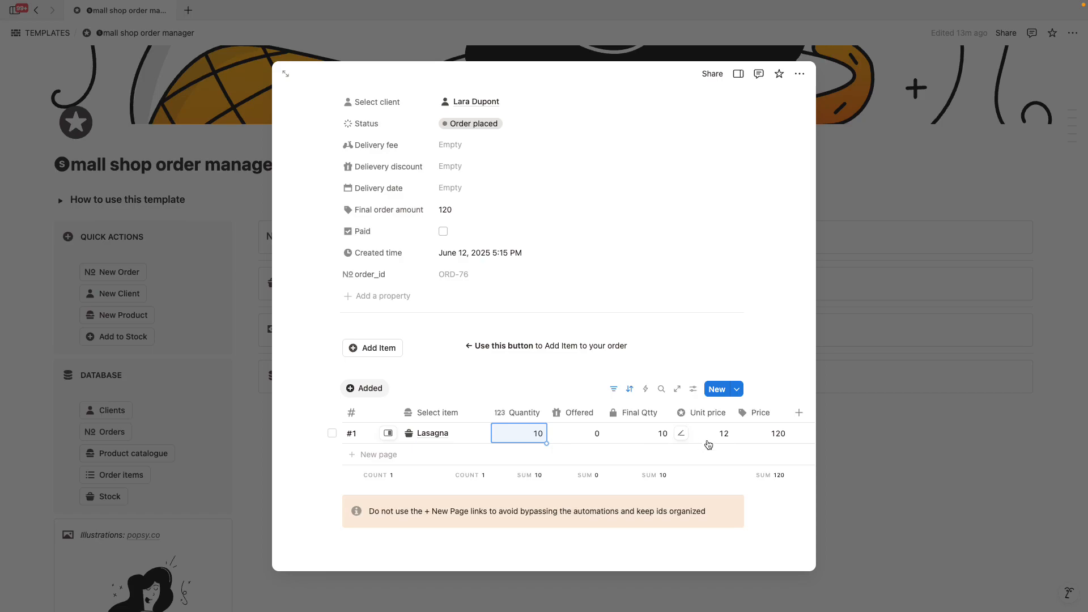
{"action": "scroll", "coordinate": [726, 434], "scroll_direction": "right", "scroll_amount": 3}
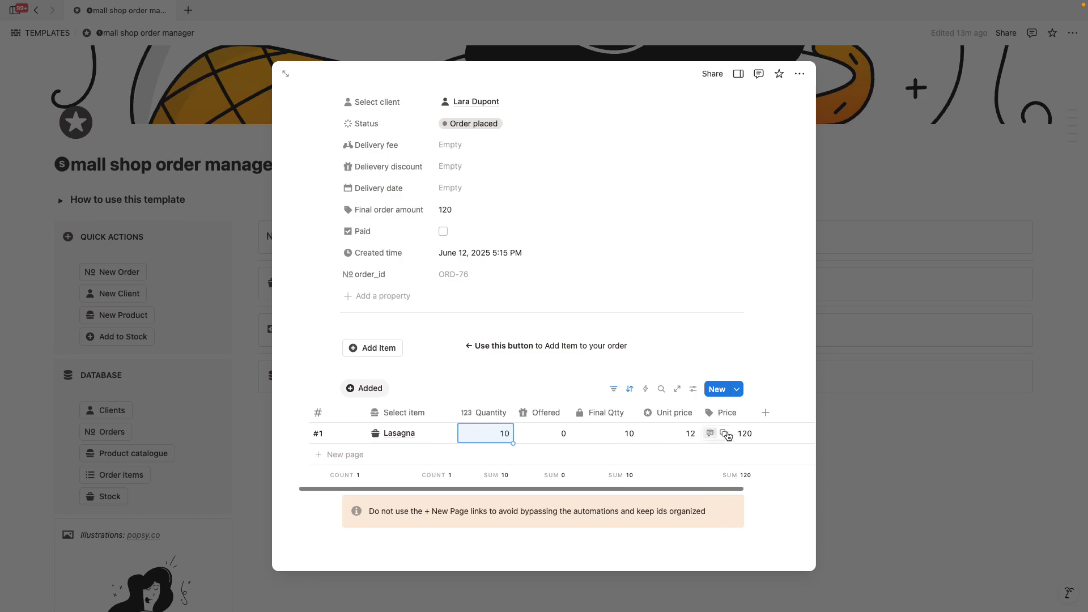
Add a second item line to the order and select Fruit salad as its product.
{"action": "scroll", "coordinate": [661, 434], "scroll_direction": "left", "scroll_amount": 3}
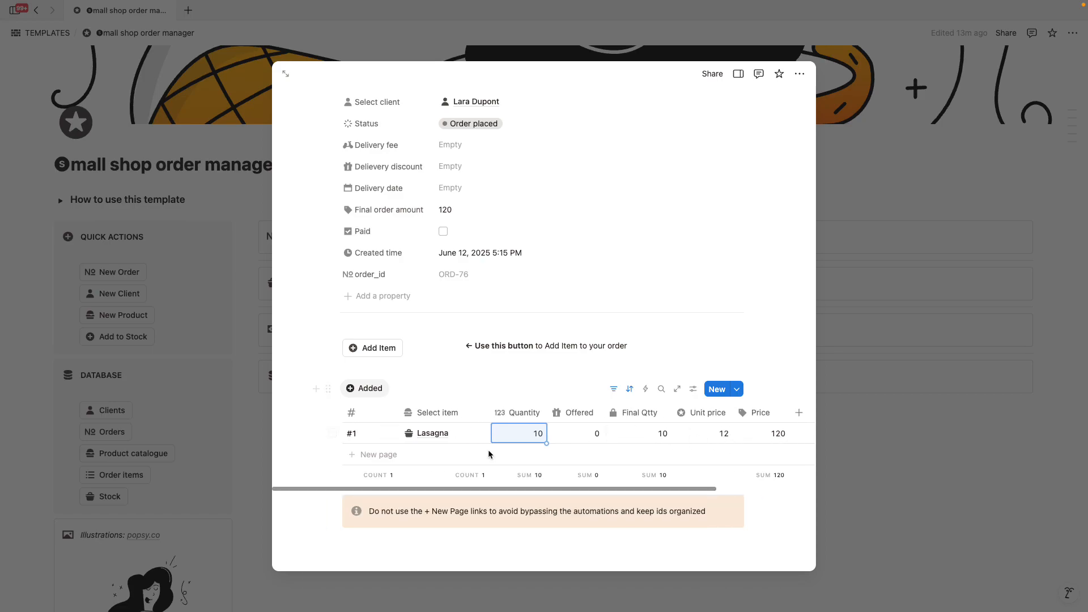
{"action": "left_click", "coordinate": [378, 352]}
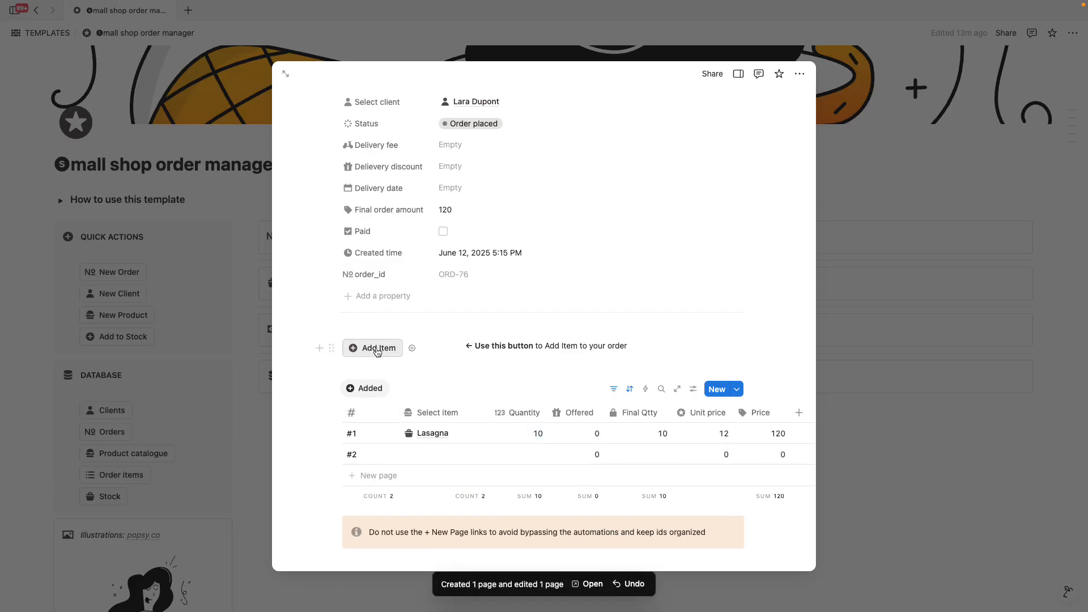
{"action": "left_click", "coordinate": [432, 453]}
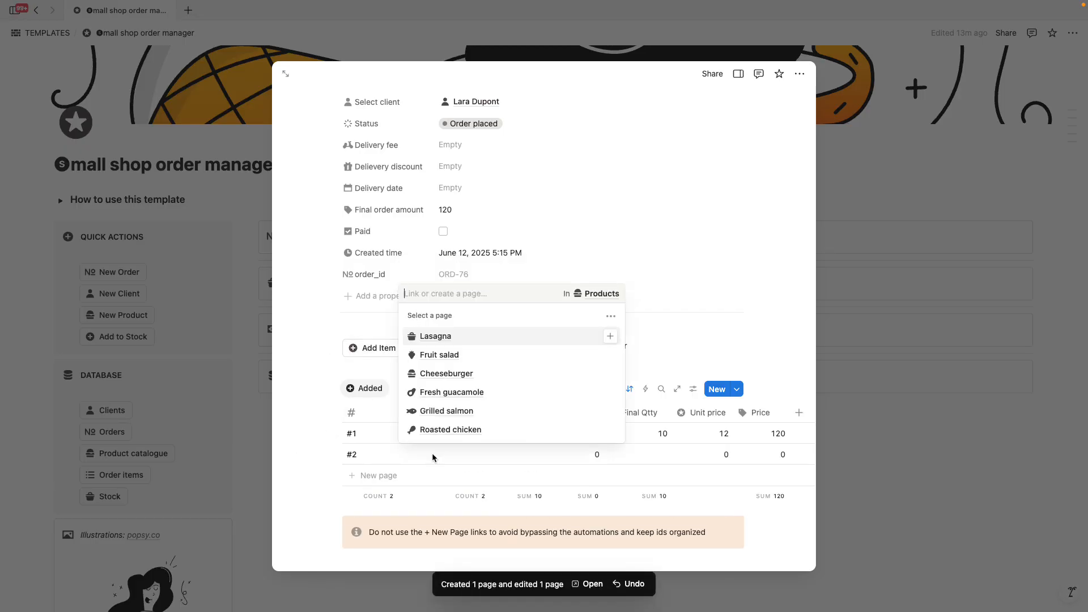
{"action": "left_click", "coordinate": [450, 355]}
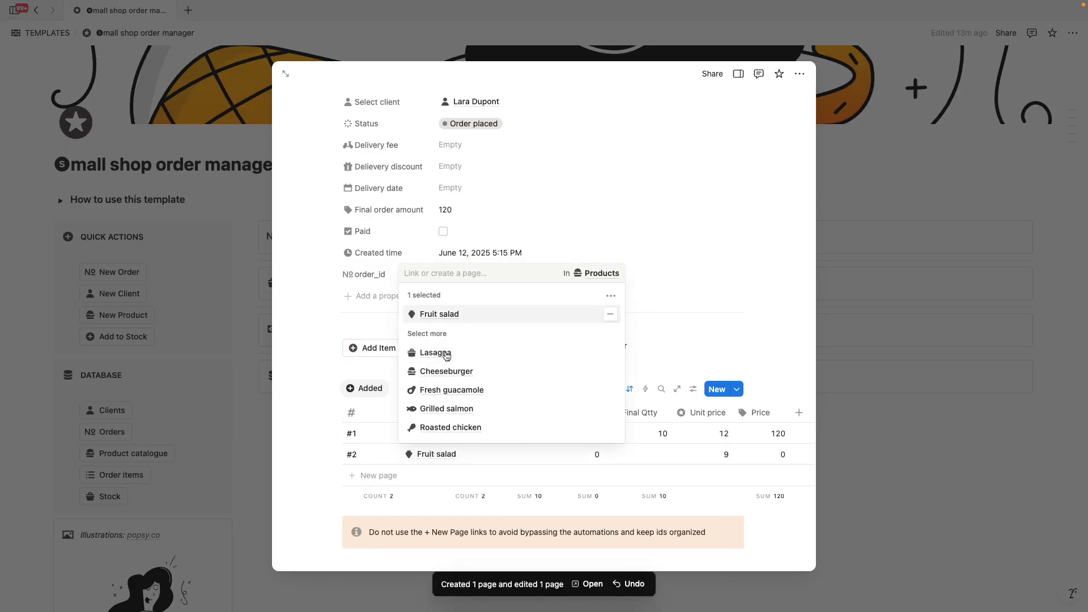
{"action": "key", "text": "Escape"}
Set the Fruit salad line's quantity to 10 and its offered amount to 2.
{"action": "left_click", "coordinate": [530, 457]}
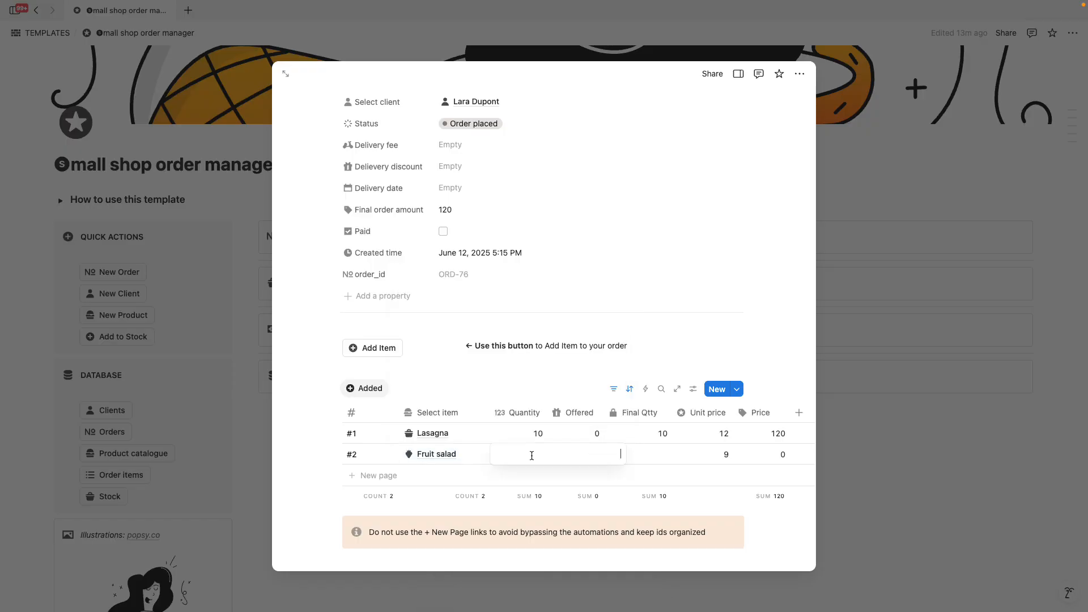
{"action": "type", "text": "10"}
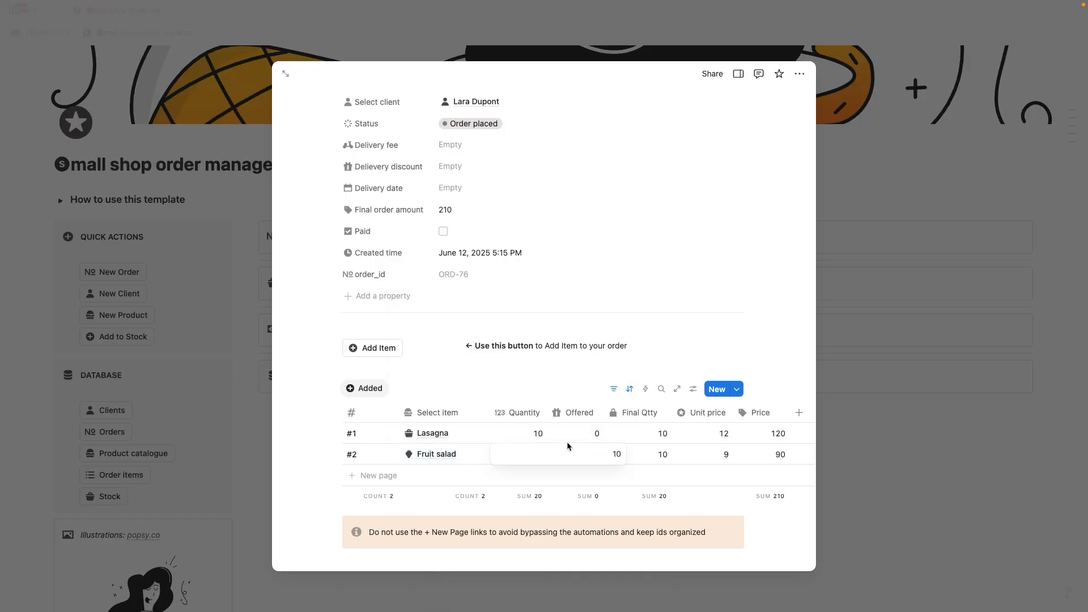
{"action": "key", "text": "Return"}
{"action": "left_click", "coordinate": [596, 456]}
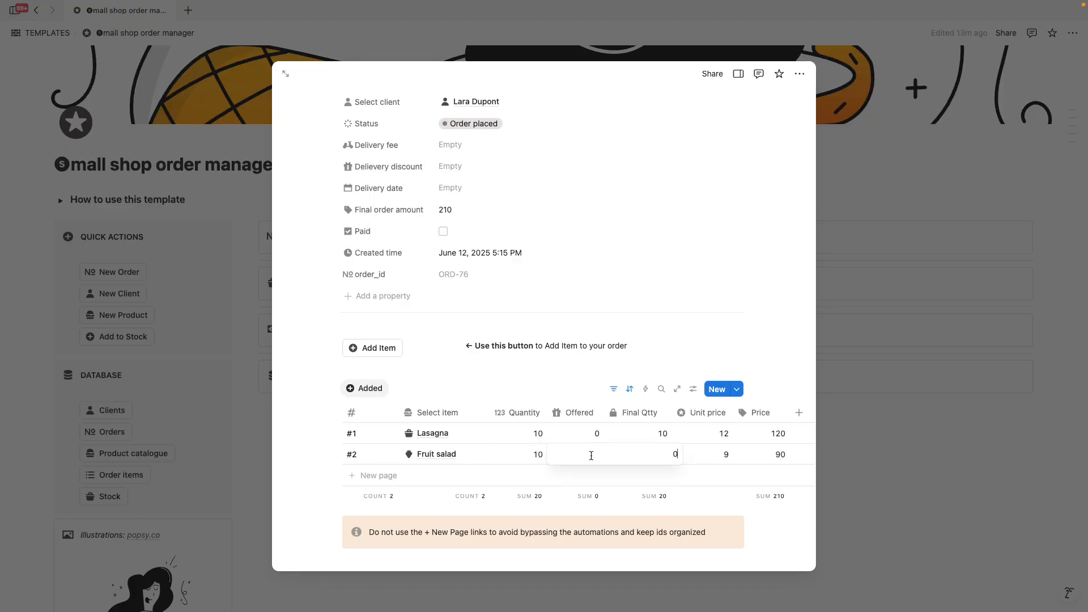
{"action": "key", "text": "BackSpace"}
{"action": "type", "text": "2"}
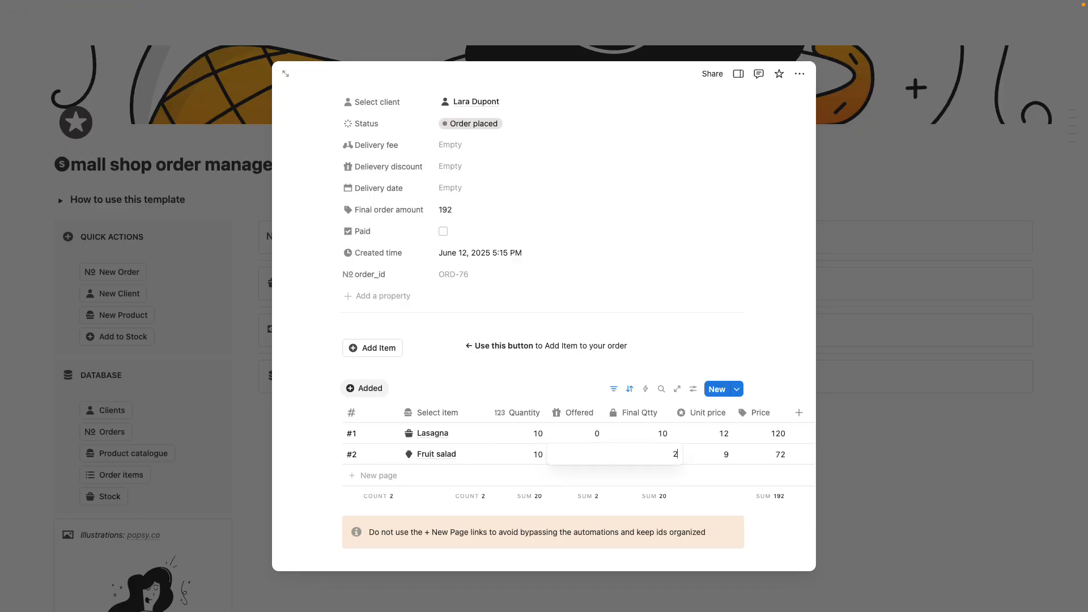
{"action": "left_click", "coordinate": [786, 345]}
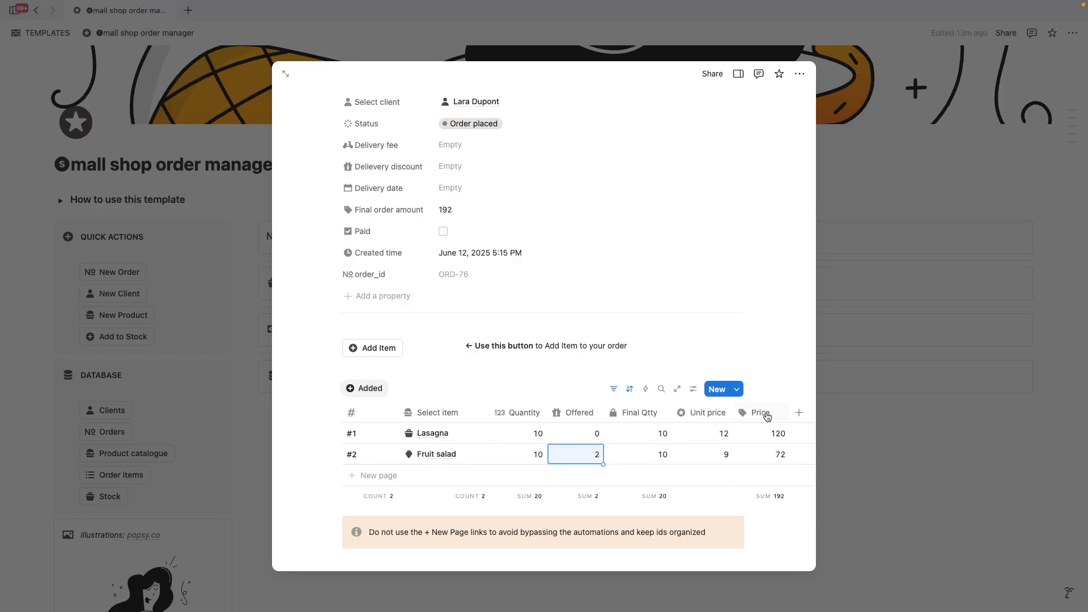
Review the order's item lines, final amount and properties, and close the order.
{"action": "scroll", "coordinate": [765, 417], "scroll_direction": "down", "scroll_amount": 1}
{"action": "scroll", "coordinate": [616, 358], "scroll_direction": "up", "scroll_amount": 1}
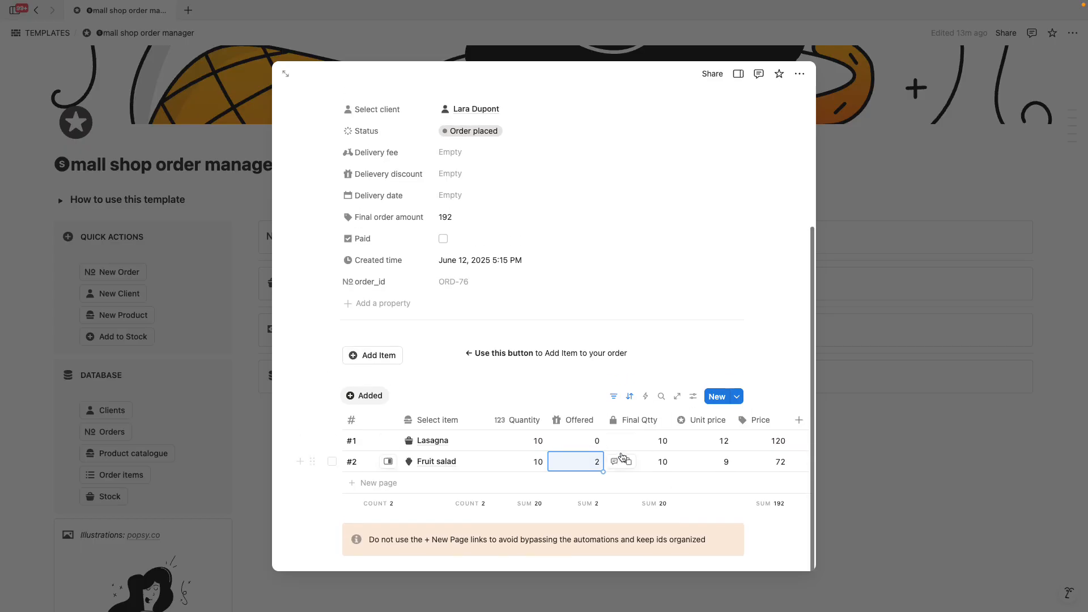
{"action": "scroll", "coordinate": [780, 461], "scroll_direction": "down", "scroll_amount": 1}
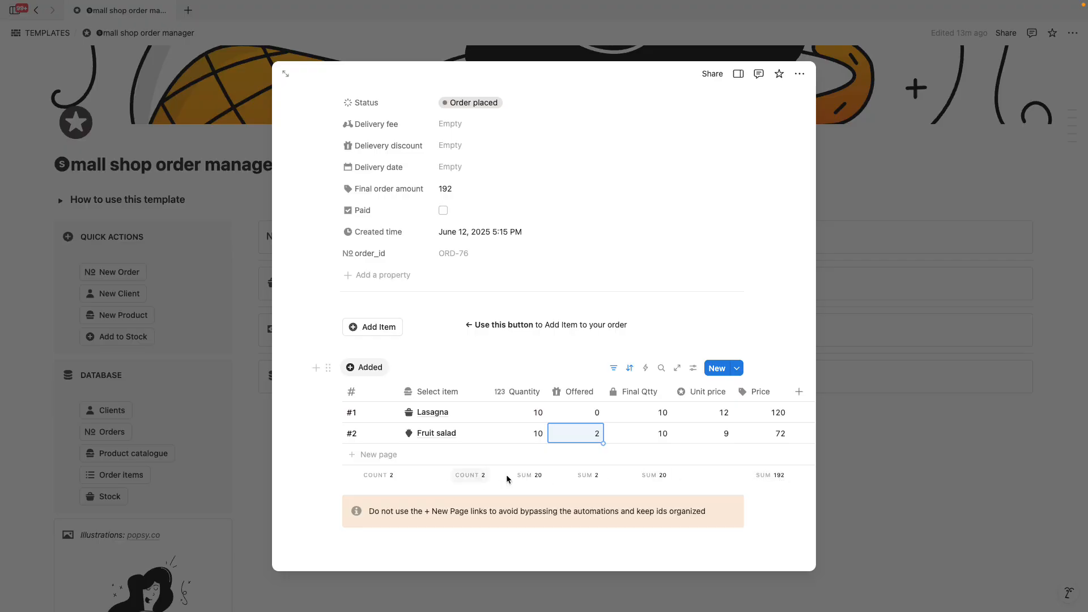
{"action": "scroll", "coordinate": [456, 419], "scroll_direction": "up", "scroll_amount": 4}
{"action": "scroll", "coordinate": [456, 419], "scroll_direction": "up", "scroll_amount": 2}
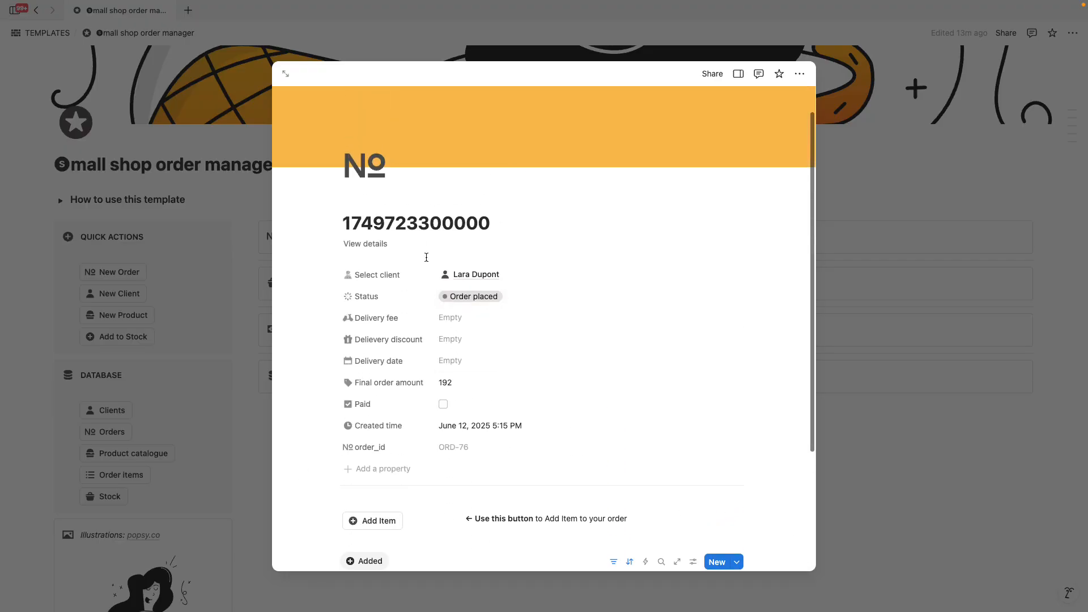
{"action": "scroll", "coordinate": [452, 347], "scroll_direction": "down", "scroll_amount": 5}
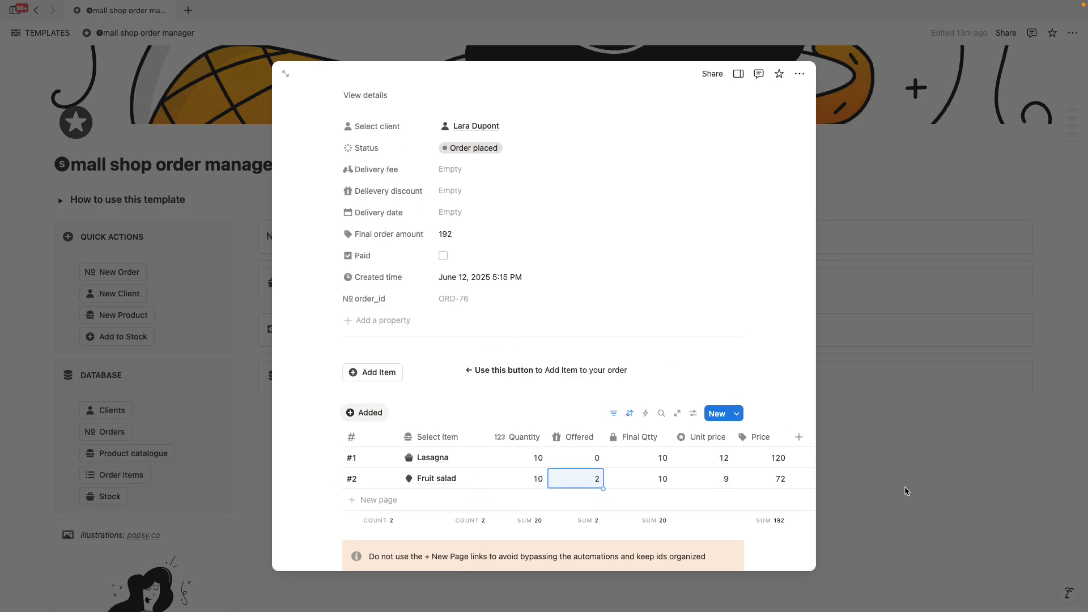
{"action": "left_click", "coordinate": [891, 431]}
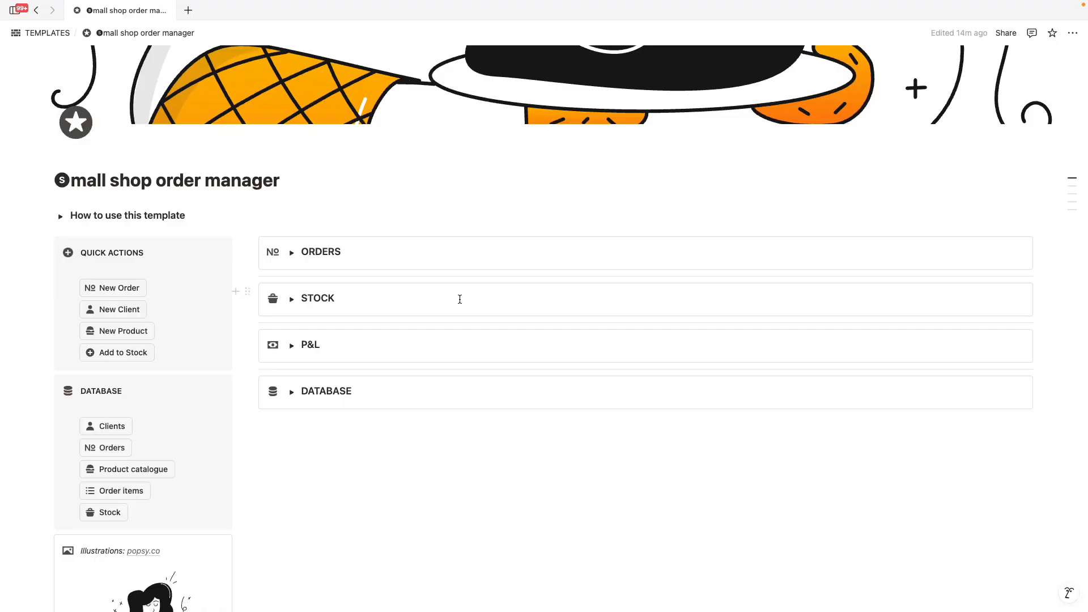
Expand the ORDERS board, move the second order card under Order placed to Processing, and collapse the section.
{"action": "left_click", "coordinate": [291, 254]}
{"action": "scroll", "coordinate": [442, 300], "scroll_direction": "down", "scroll_amount": 1}
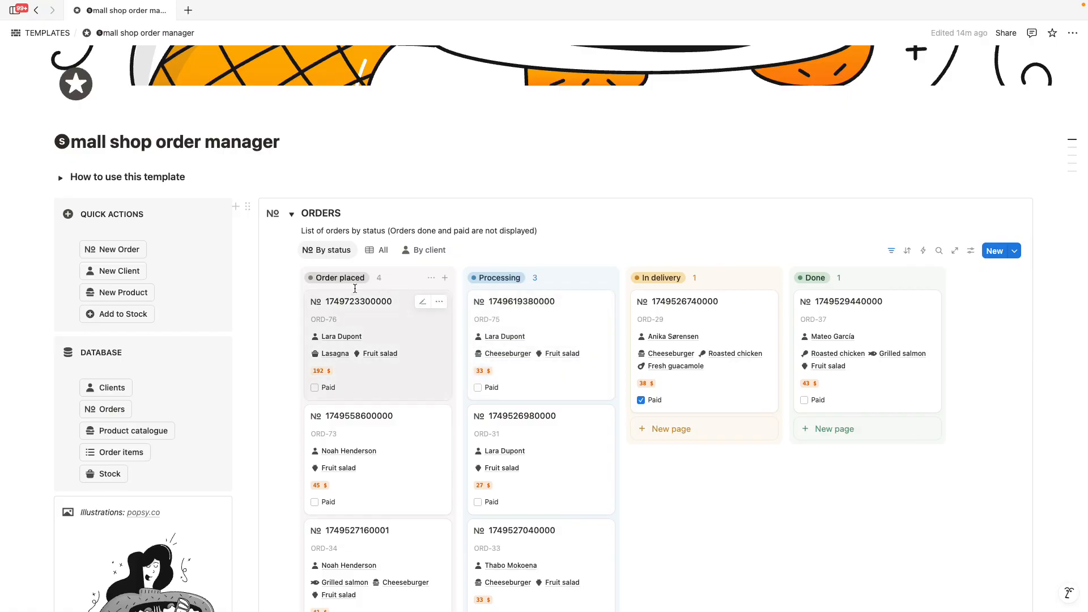
{"action": "scroll", "coordinate": [482, 362], "scroll_direction": "down", "scroll_amount": 2}
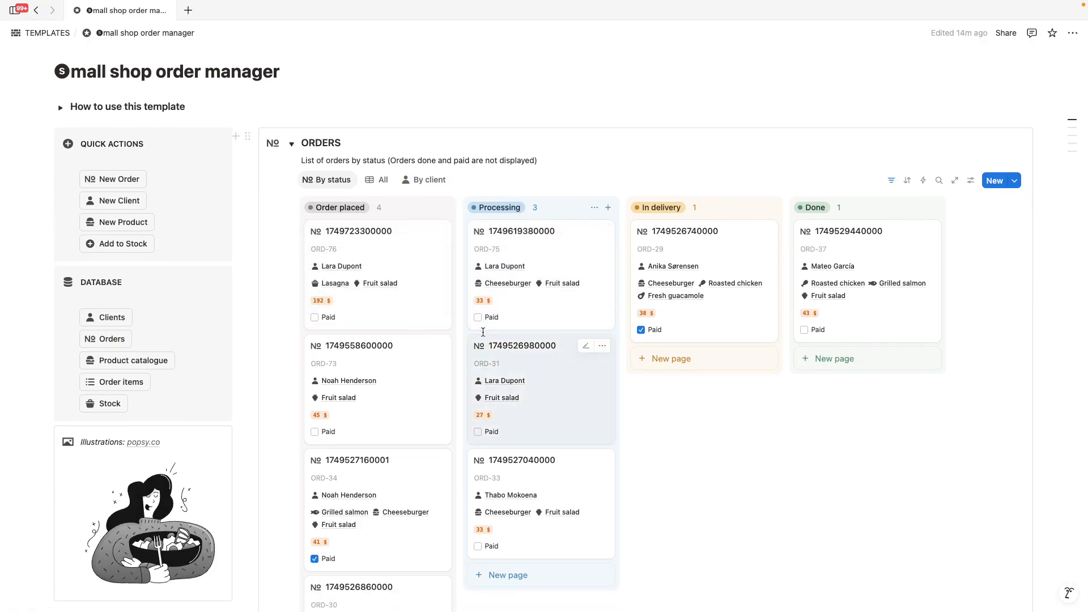
{"action": "left_click_drag", "start_coordinate": [408, 388], "coordinate": [547, 386]}
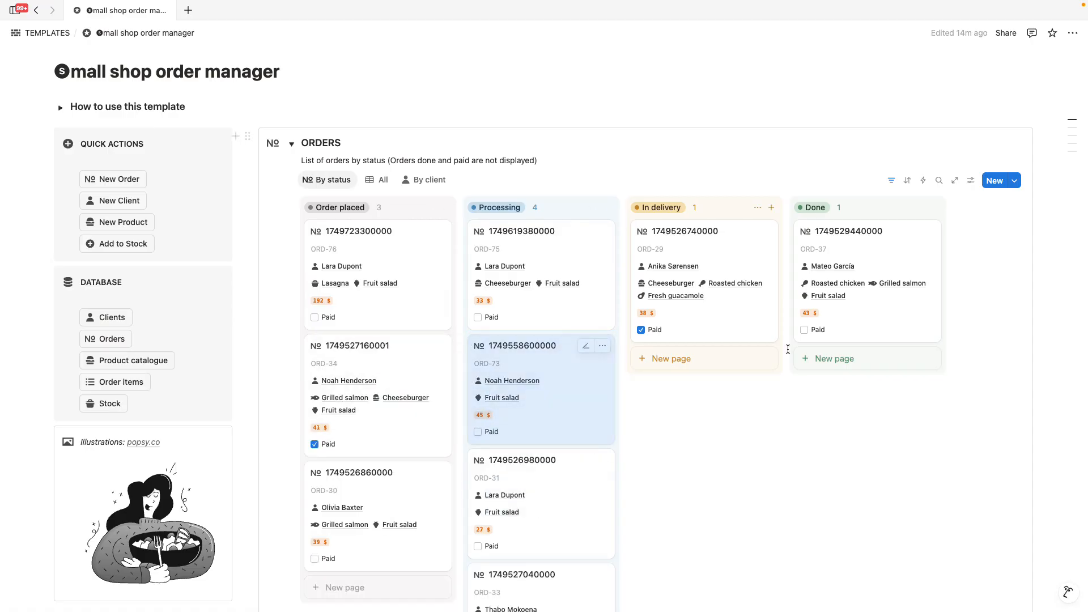
{"action": "scroll", "coordinate": [892, 443], "scroll_direction": "down", "scroll_amount": 1}
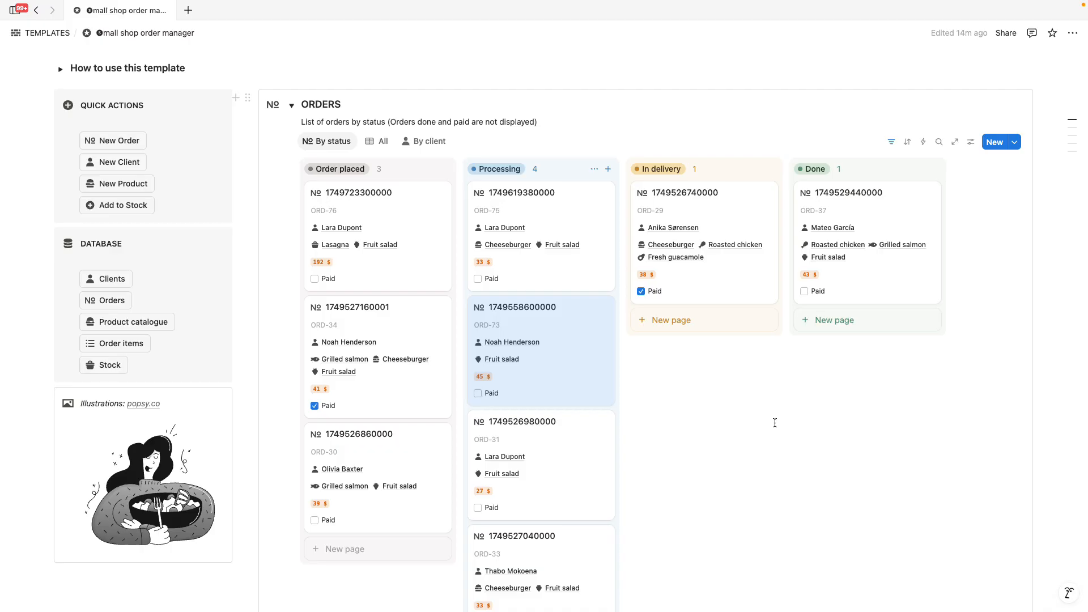
{"action": "left_click", "coordinate": [636, 342]}
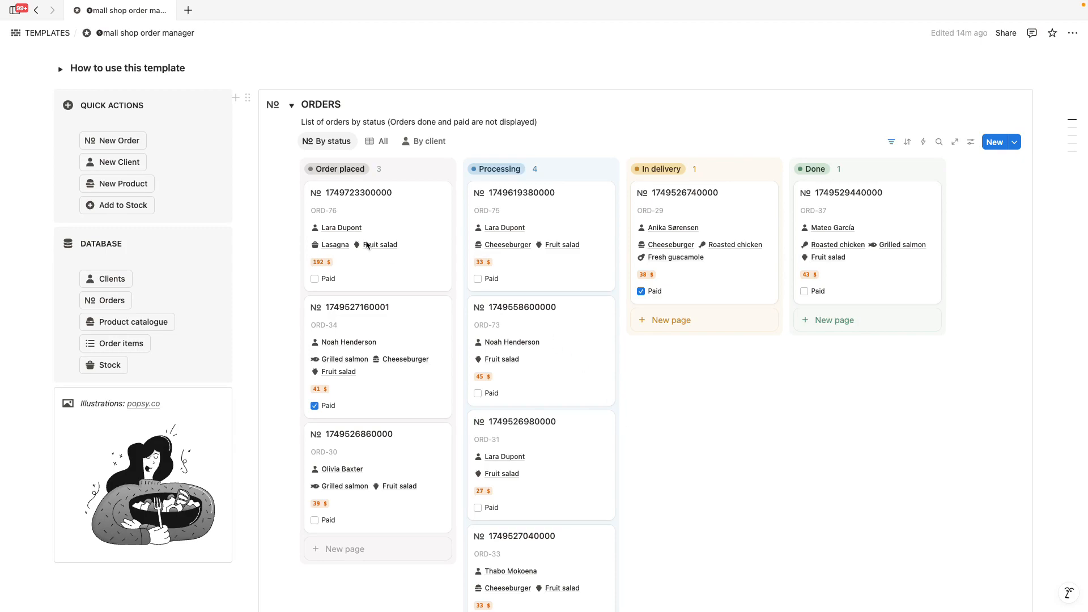
{"action": "left_click", "coordinate": [291, 108]}
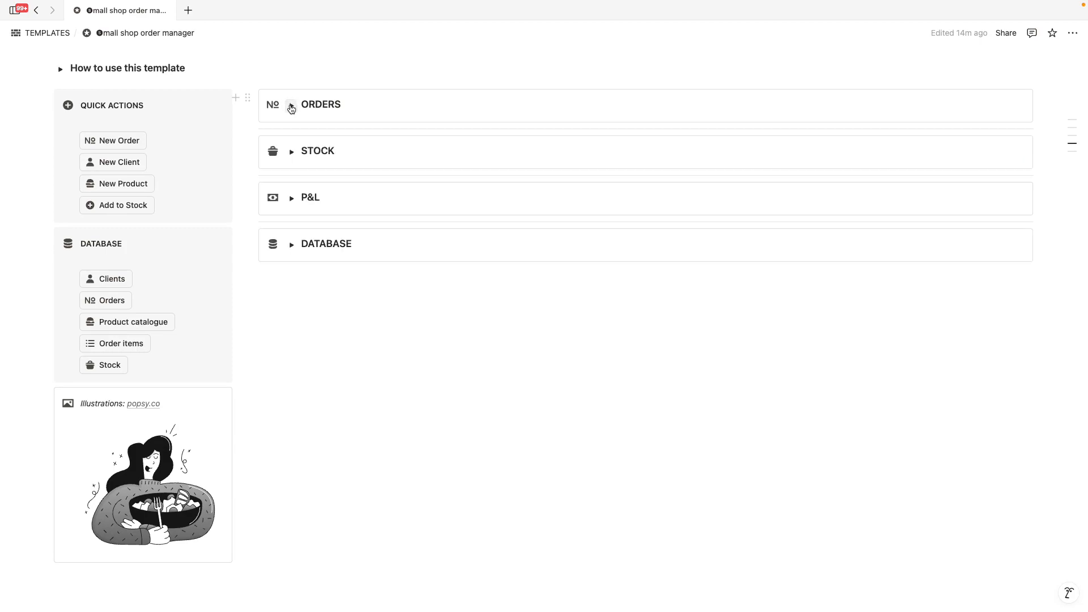
Expand the STOCK section and create a new stock entry with Lasagna as its item.
{"action": "left_click", "coordinate": [292, 152]}
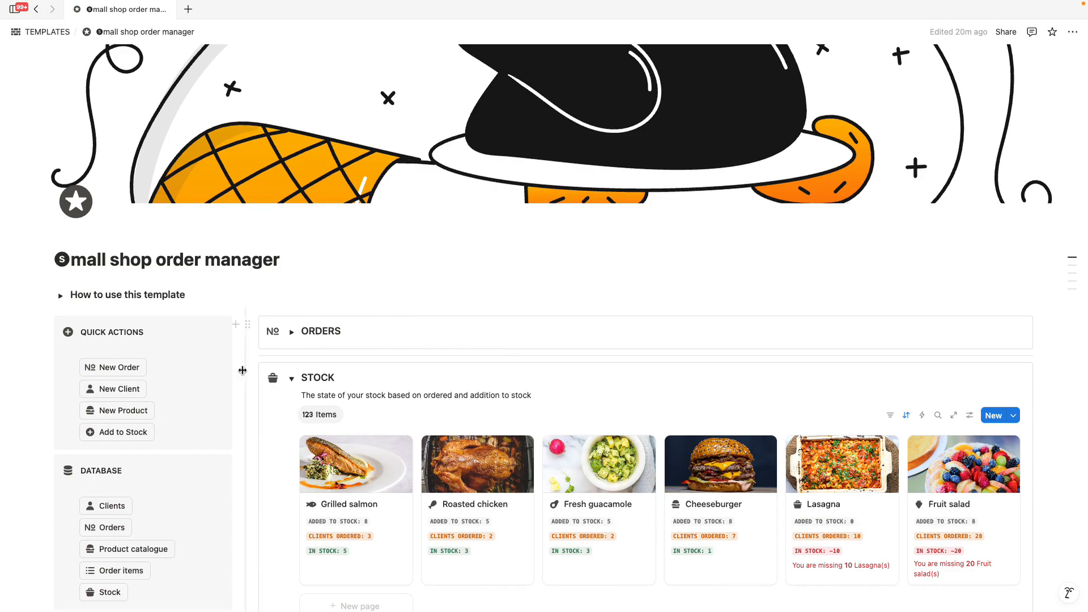
{"action": "left_click", "coordinate": [119, 434]}
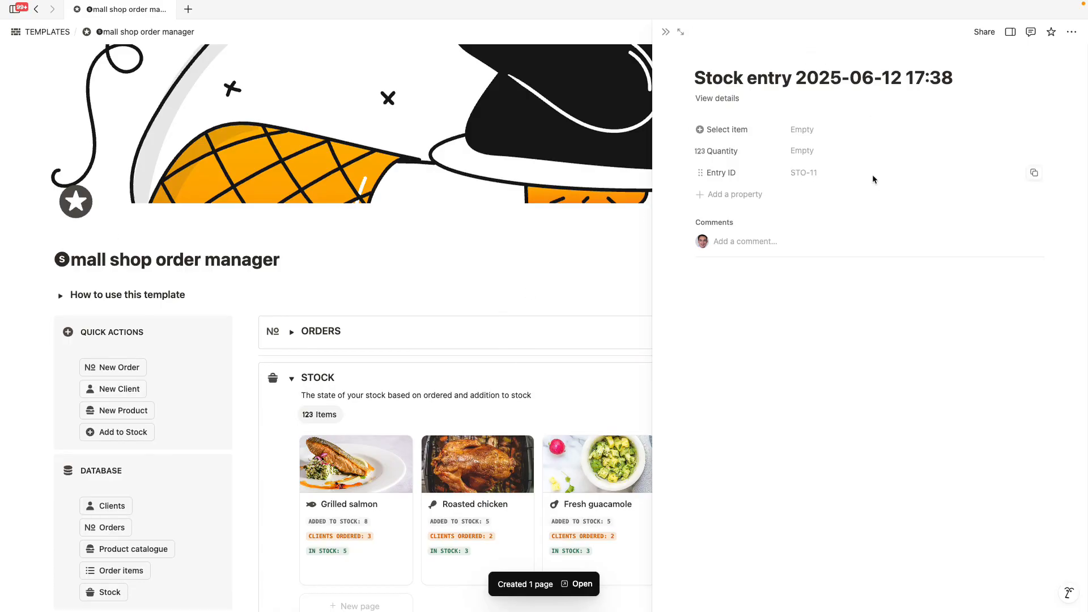
{"action": "left_click", "coordinate": [815, 129]}
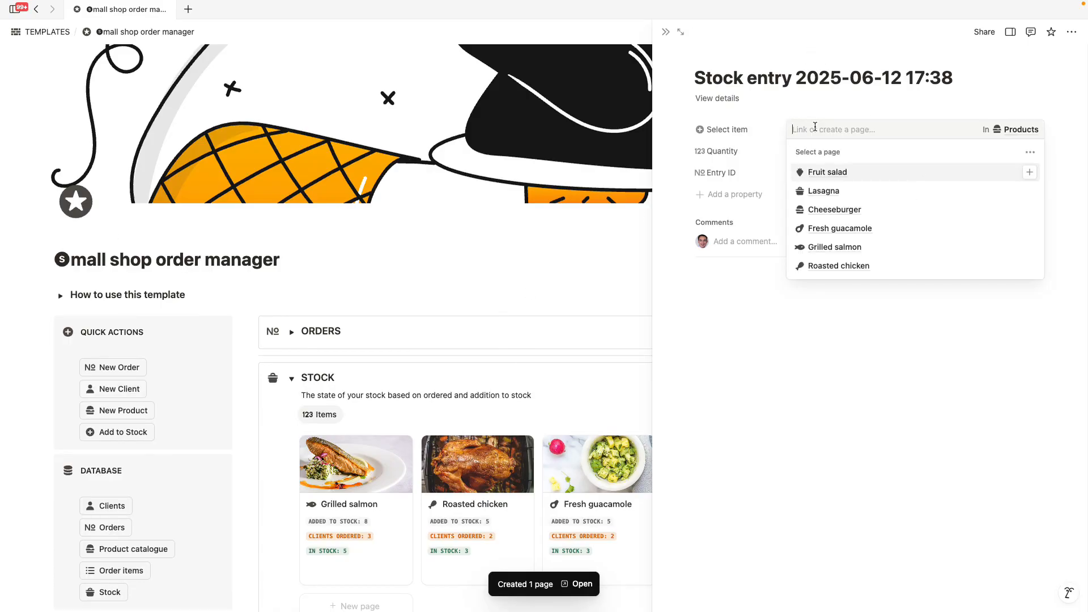
{"action": "left_click", "coordinate": [822, 191]}
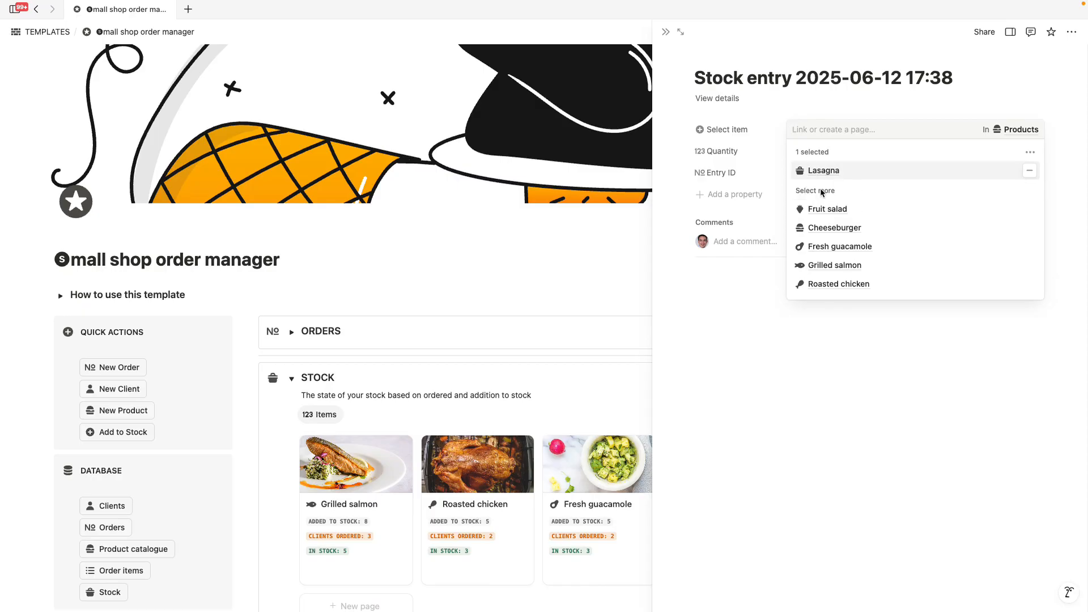
{"action": "left_click", "coordinate": [832, 107]}
Set the Lasagna stock entry's quantity to 15 and close the entry.
{"action": "left_click", "coordinate": [810, 152]}
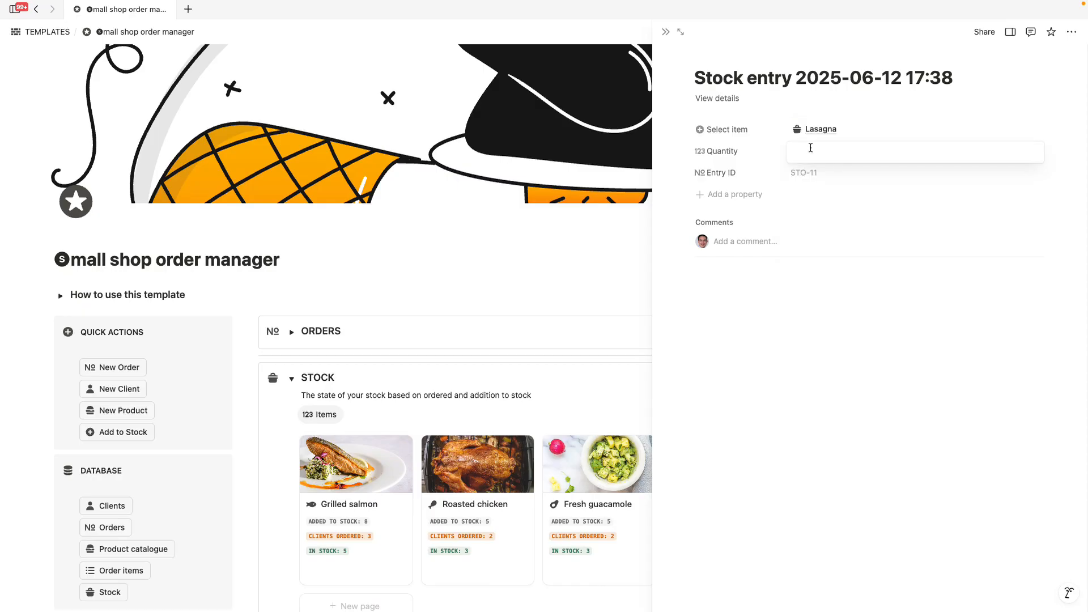
{"action": "type", "text": "15"}
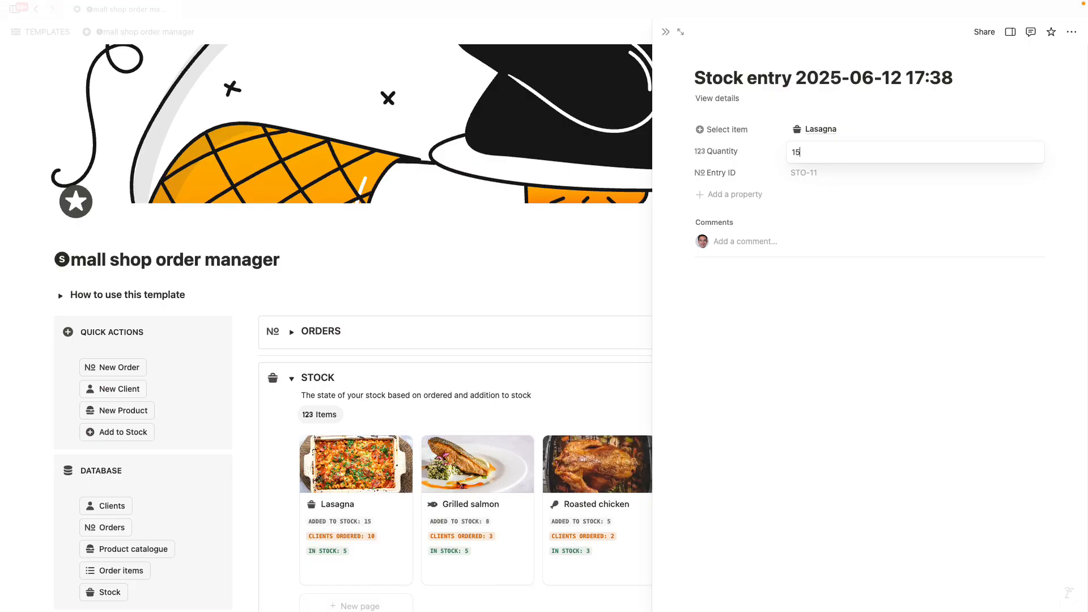
{"action": "left_click", "coordinate": [629, 262]}
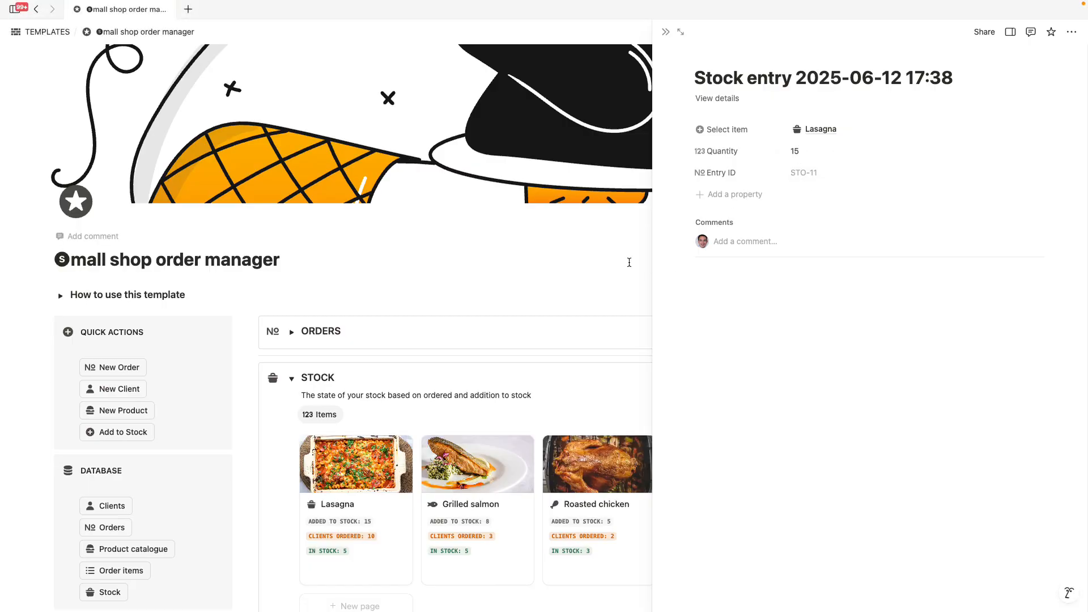
{"action": "left_click", "coordinate": [665, 32]}
Collapse the STOCK section, expand P&L, and look through its Unpaid, This month and All orders views.
{"action": "scroll", "coordinate": [522, 357], "scroll_direction": "down", "scroll_amount": 3}
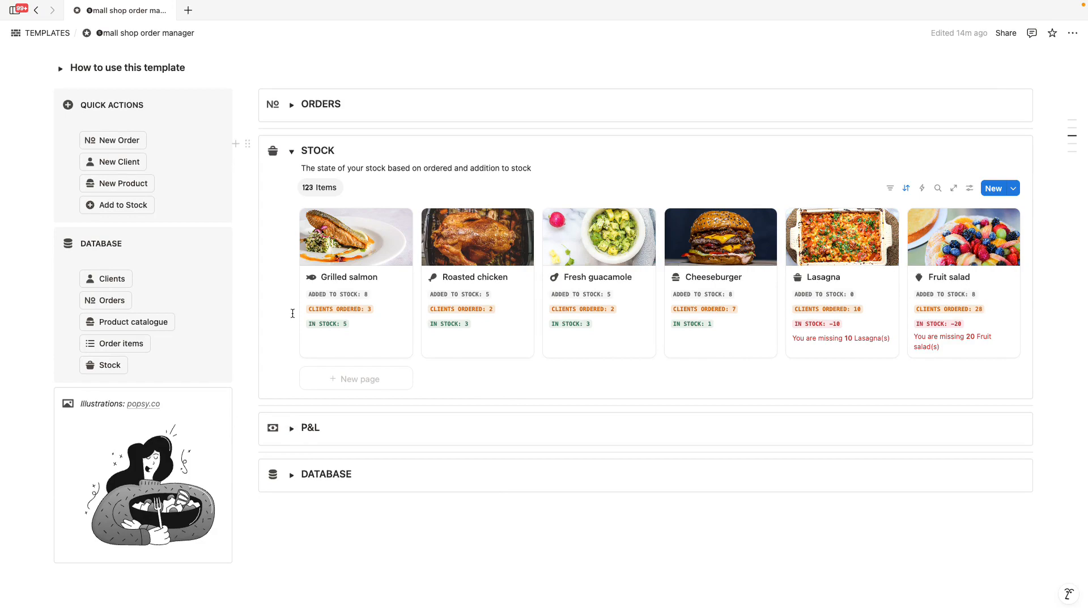
{"action": "left_click", "coordinate": [290, 151]}
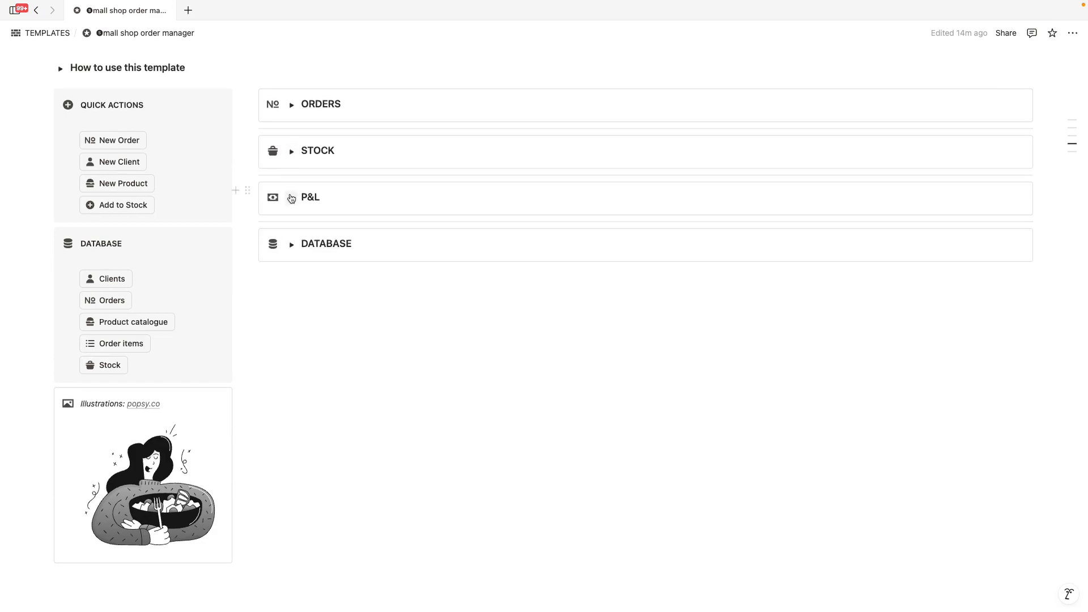
{"action": "left_click", "coordinate": [291, 198]}
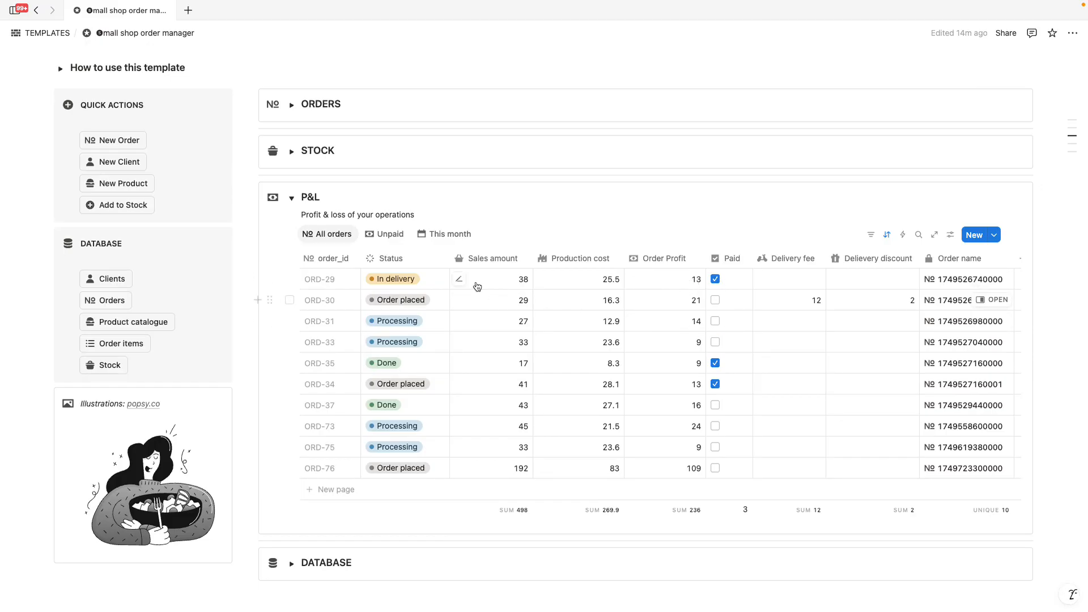
{"action": "left_click", "coordinate": [391, 234]}
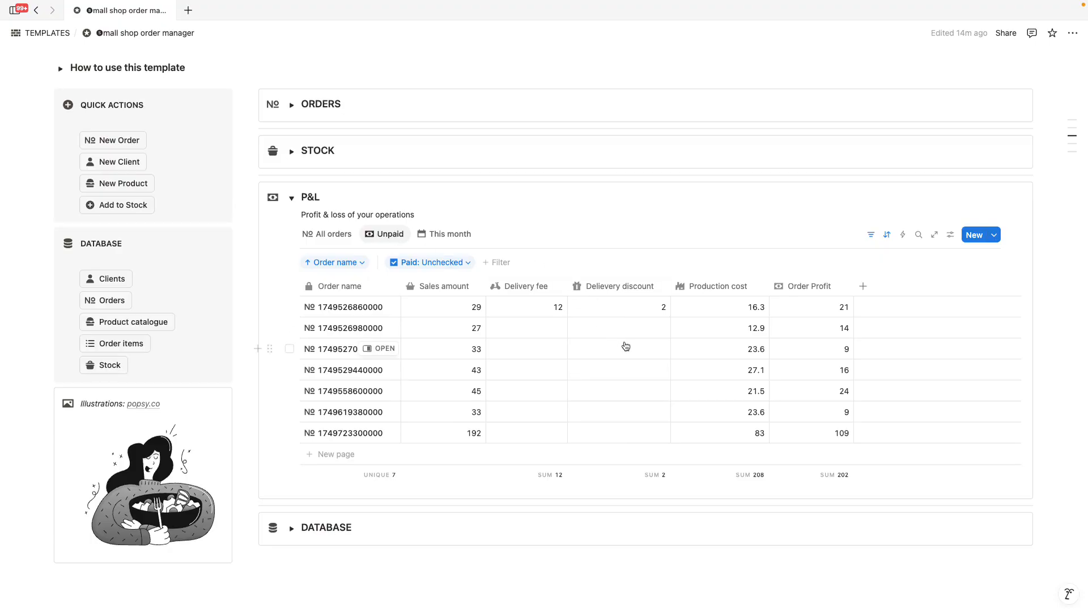
{"action": "left_click", "coordinate": [458, 234]}
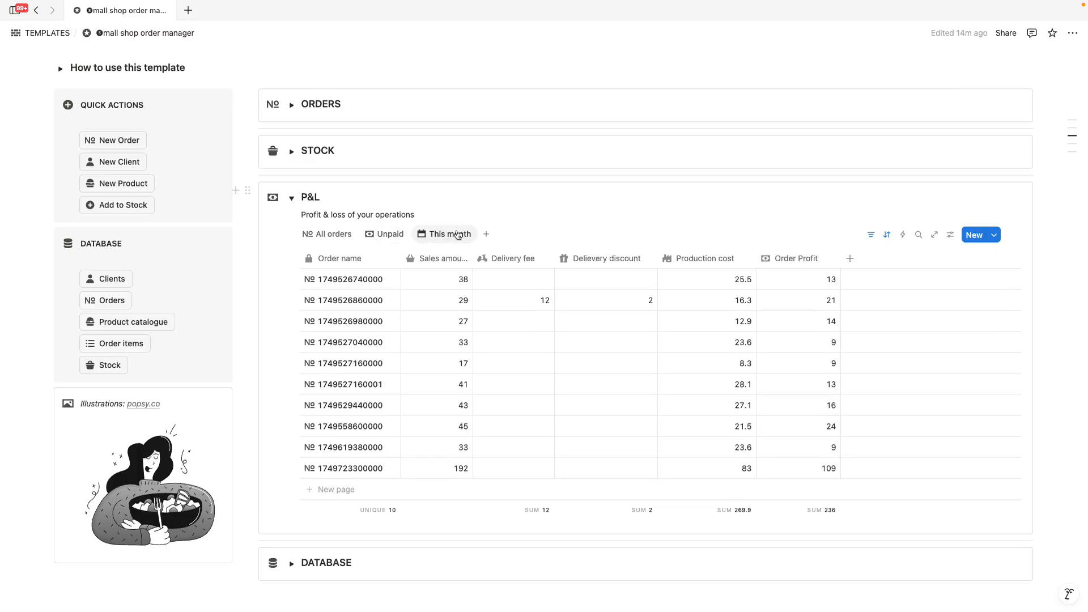
{"action": "left_click", "coordinate": [327, 234]}
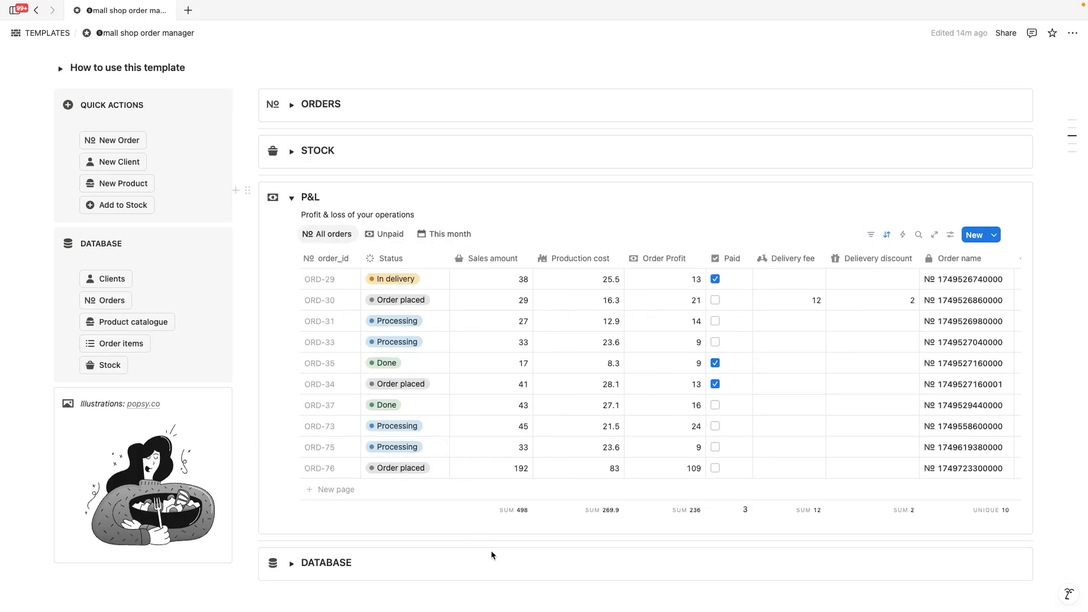
Expand the DATABASE section below the P&L table.
{"action": "scroll", "coordinate": [487, 397], "scroll_direction": "down", "scroll_amount": 1}
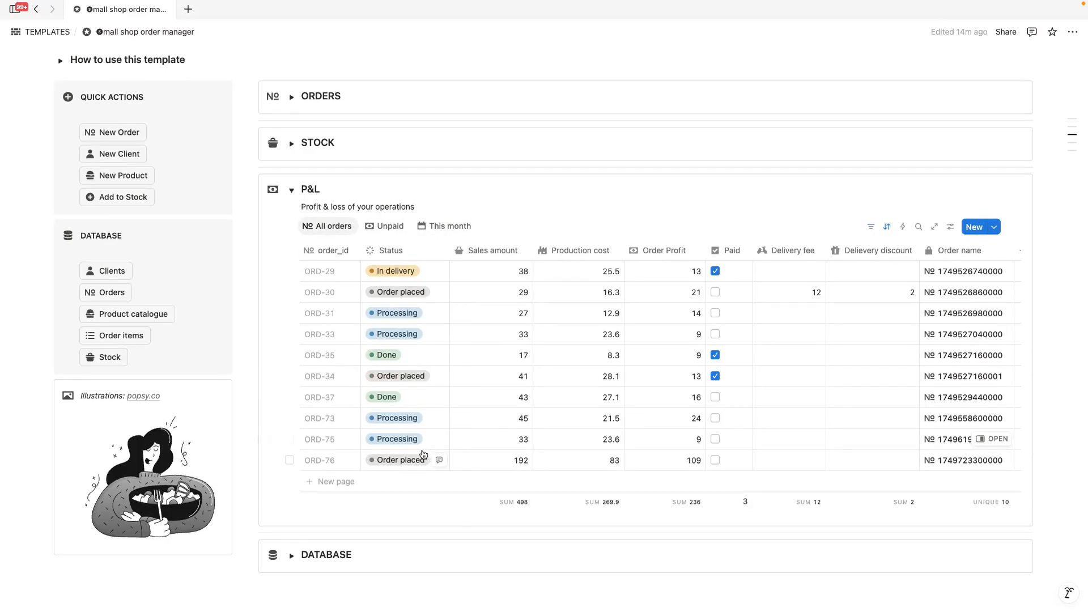
{"action": "scroll", "coordinate": [376, 479], "scroll_direction": "down", "scroll_amount": 1}
{"action": "left_click", "coordinate": [291, 488]}
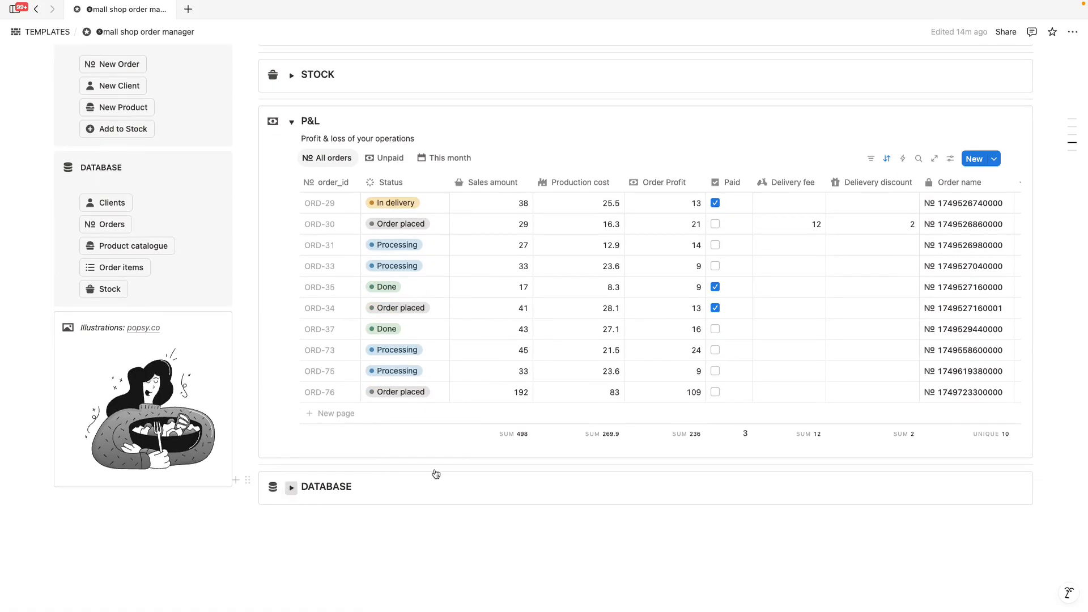
Open the Clients database from the DATABASE section to review its table, and return to the shop order manager page.
{"action": "scroll", "coordinate": [434, 470], "scroll_direction": "down", "scroll_amount": 3}
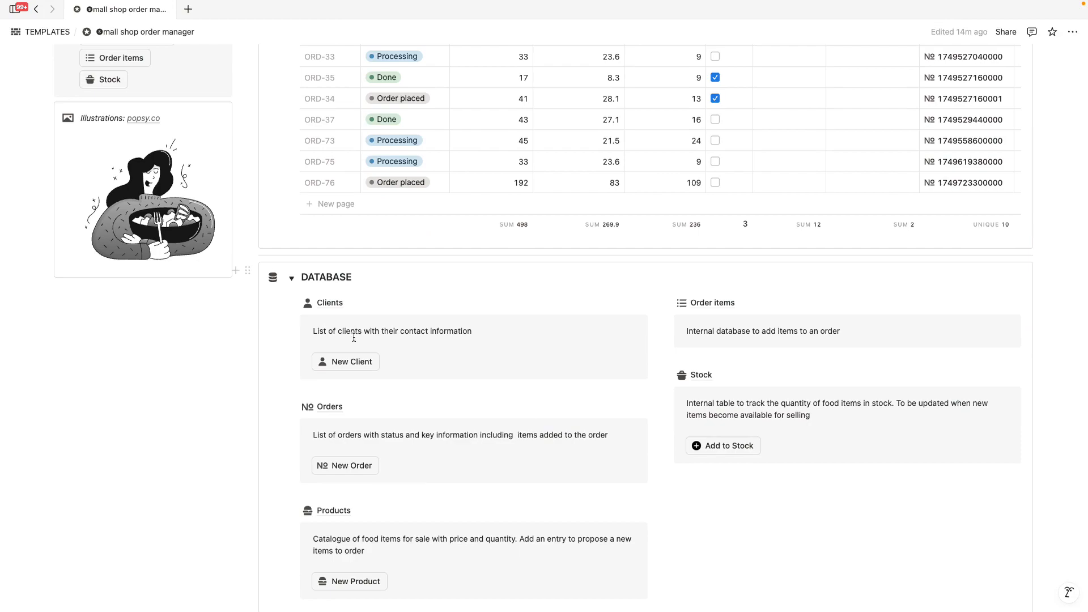
{"action": "left_click", "coordinate": [330, 303]}
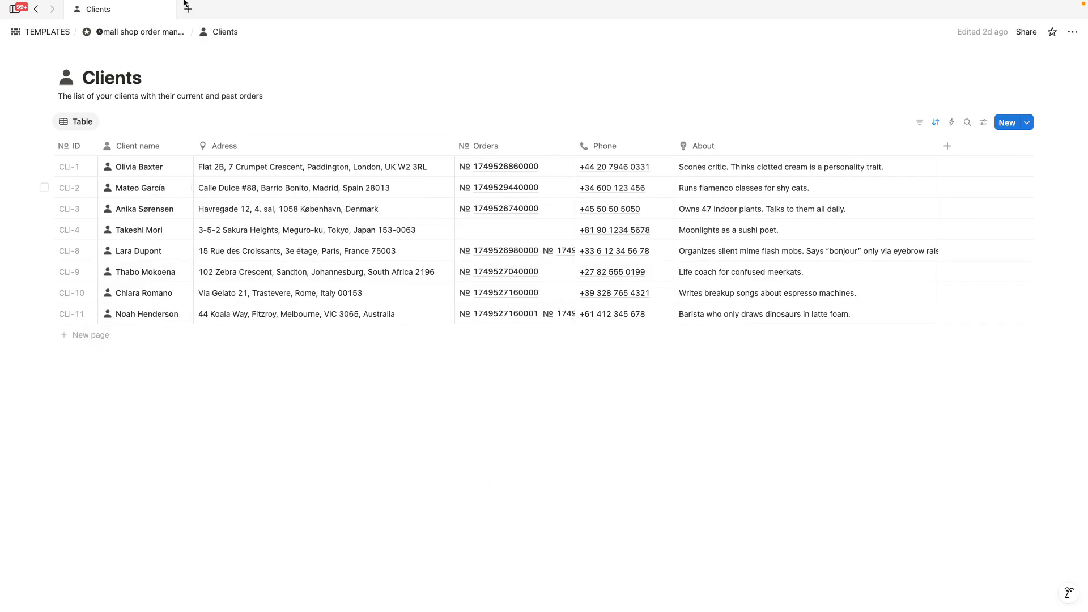
{"action": "left_click", "coordinate": [162, 33]}
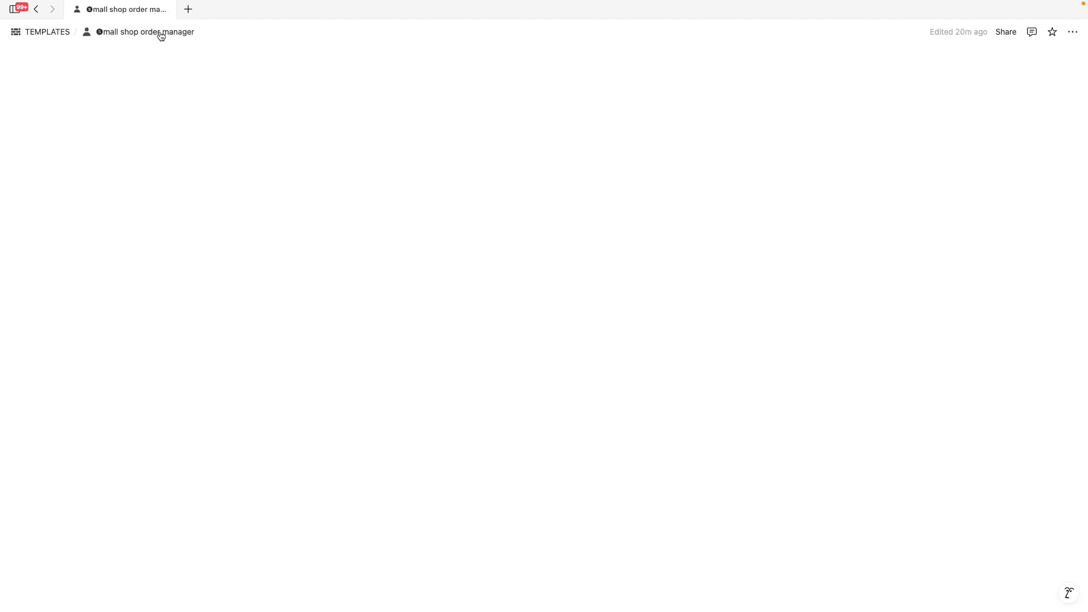
{"action": "scroll", "coordinate": [488, 482], "scroll_direction": "down", "scroll_amount": 6}
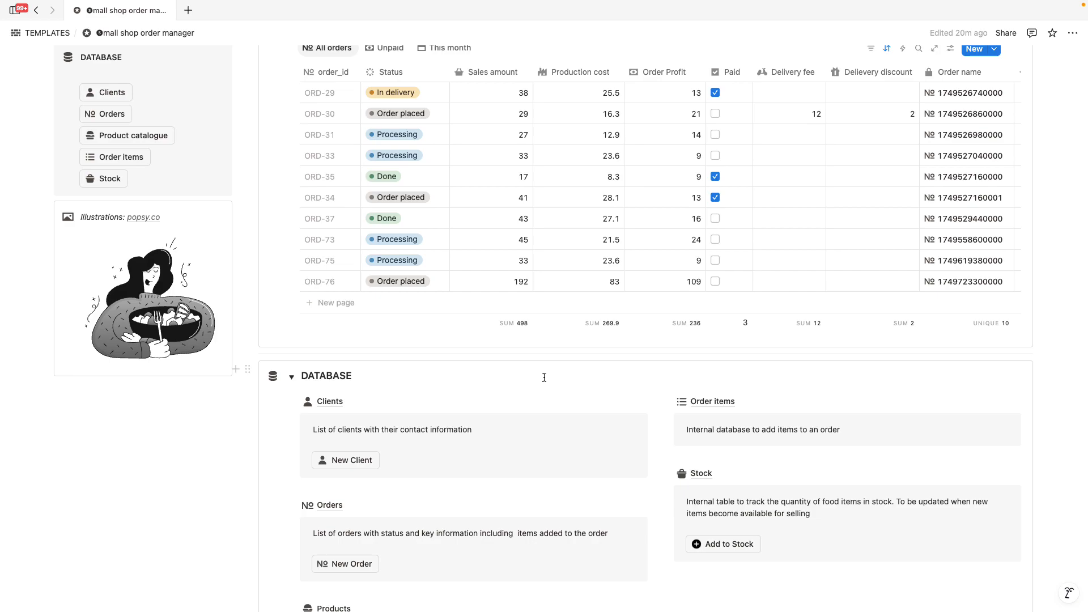
Set the number format of the Order Profit property in the P&L table to Euro (EUR).
{"action": "scroll", "coordinate": [544, 377], "scroll_direction": "up", "scroll_amount": 5}
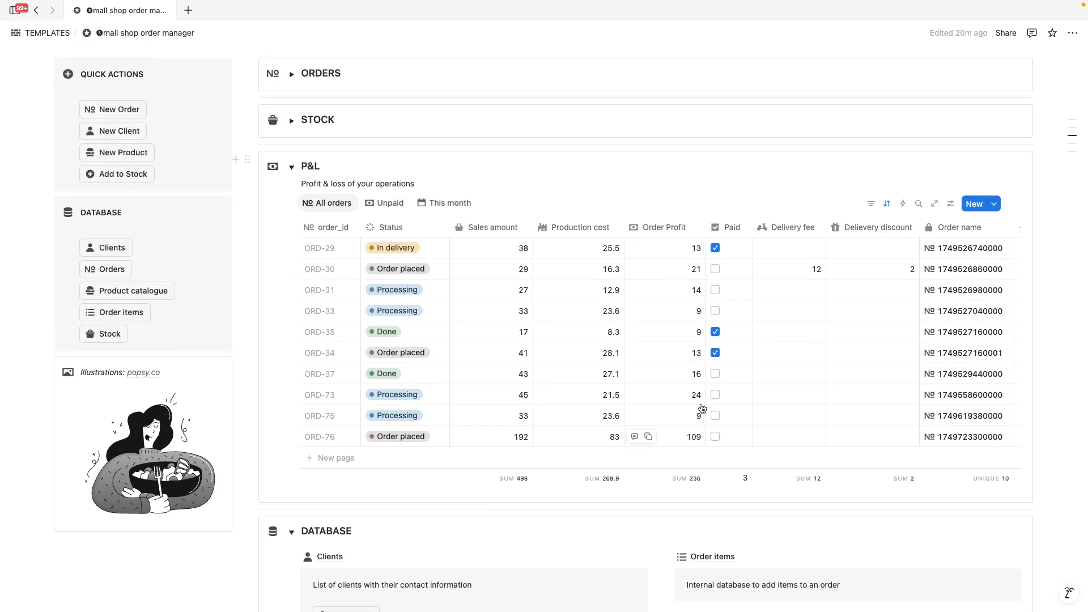
{"action": "left_click", "coordinate": [663, 229]}
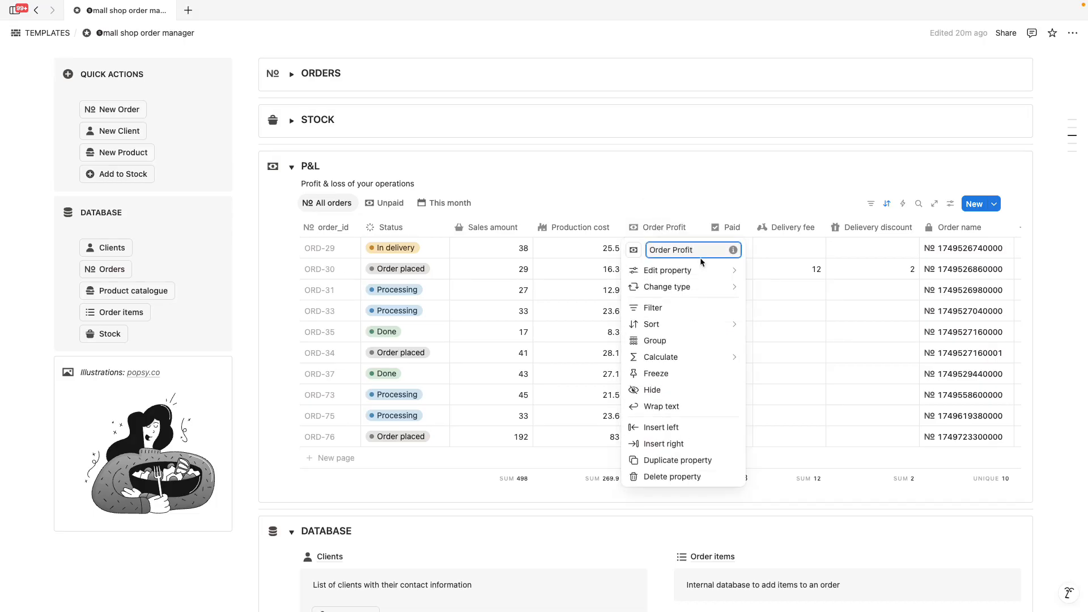
{"action": "mouse_move", "coordinate": [734, 274]}
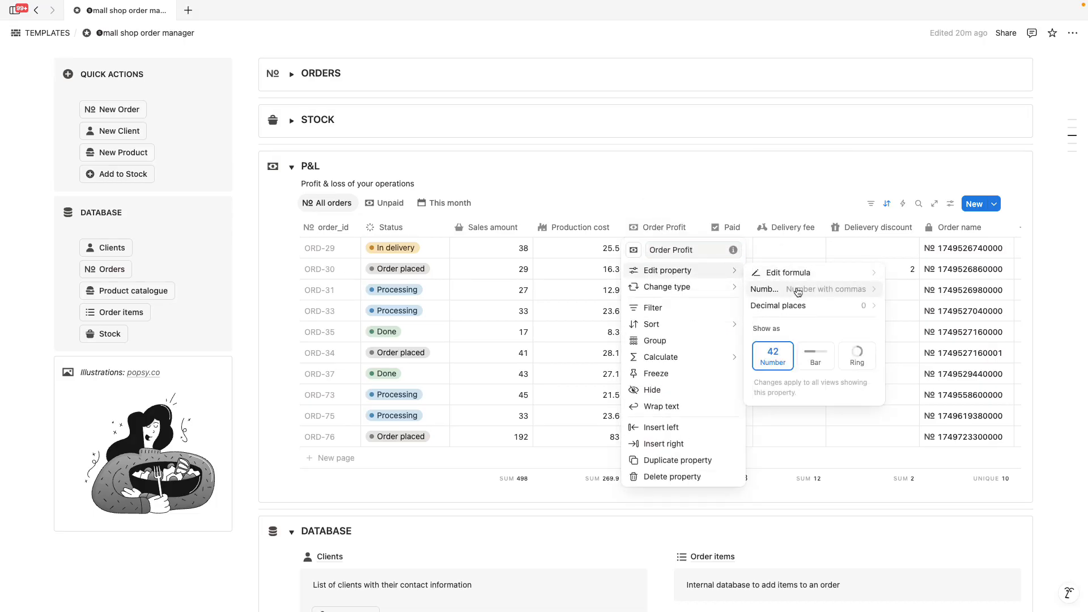
{"action": "left_click", "coordinate": [816, 295]}
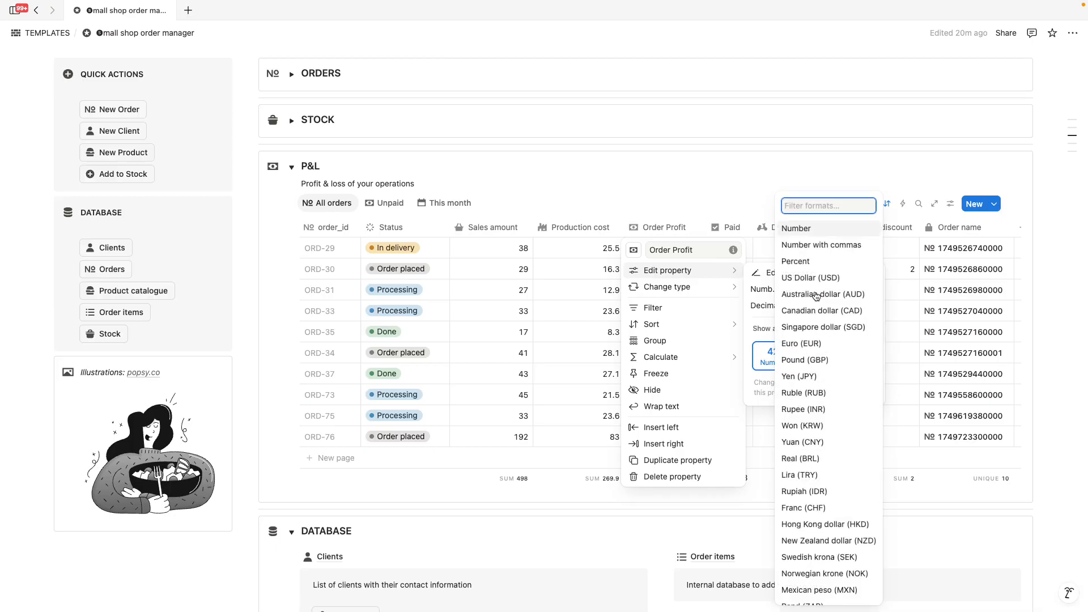
{"action": "left_click", "coordinate": [827, 344]}
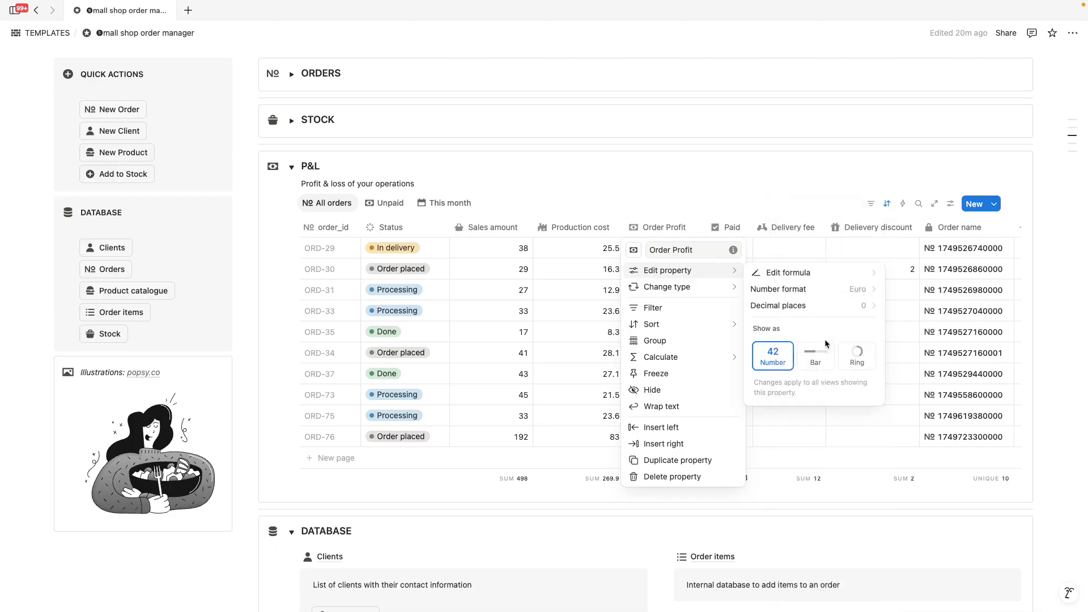
{"action": "left_click", "coordinate": [718, 185]}
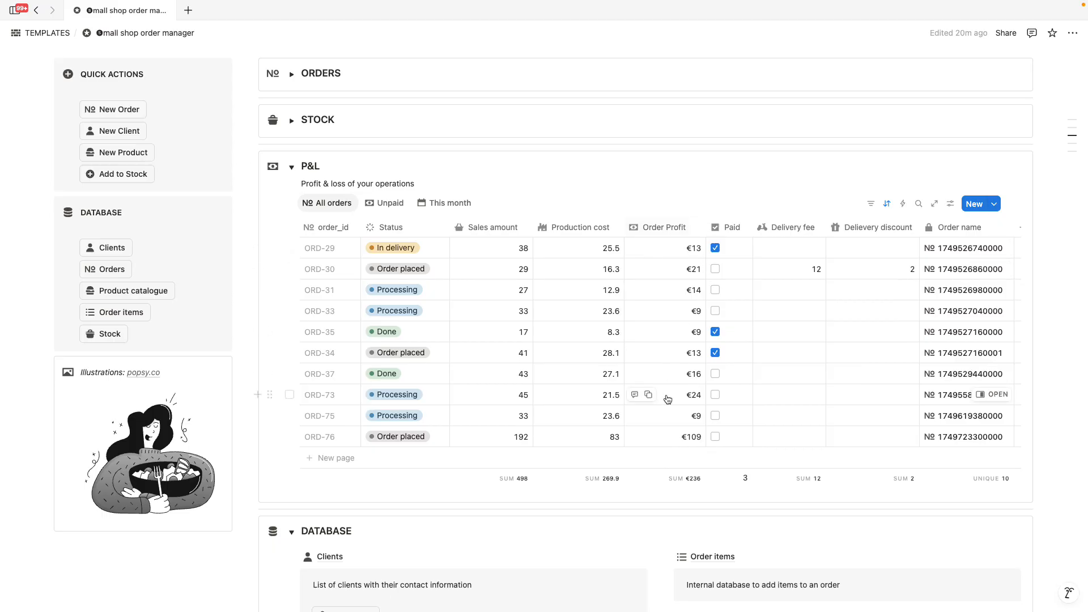